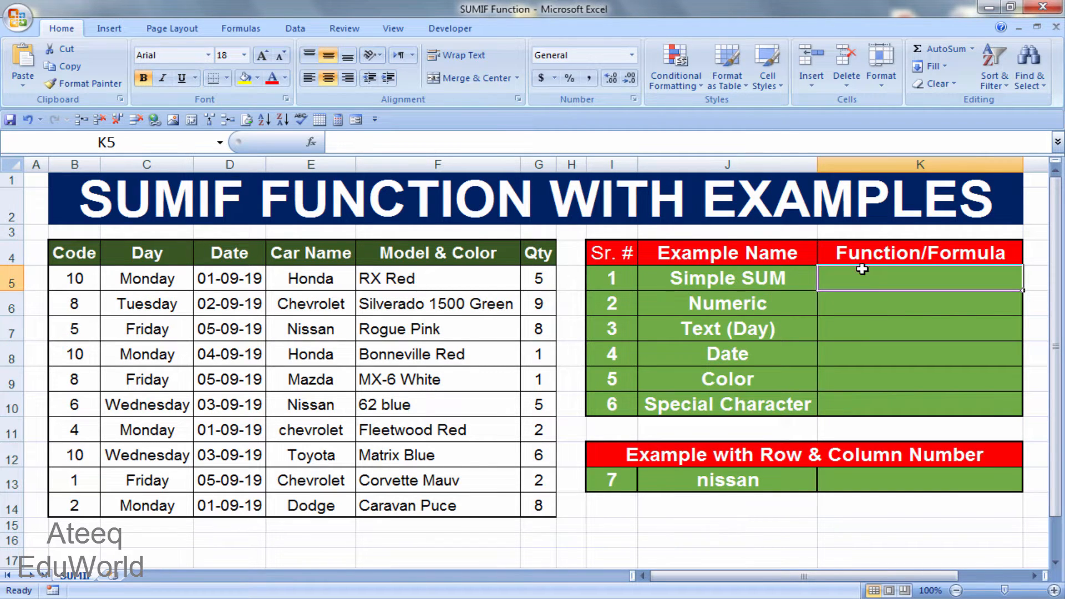
Enter a SUM formula in K5 for the Simple SUM example that totals the Qty values in G5:G14.
type("=sum(")
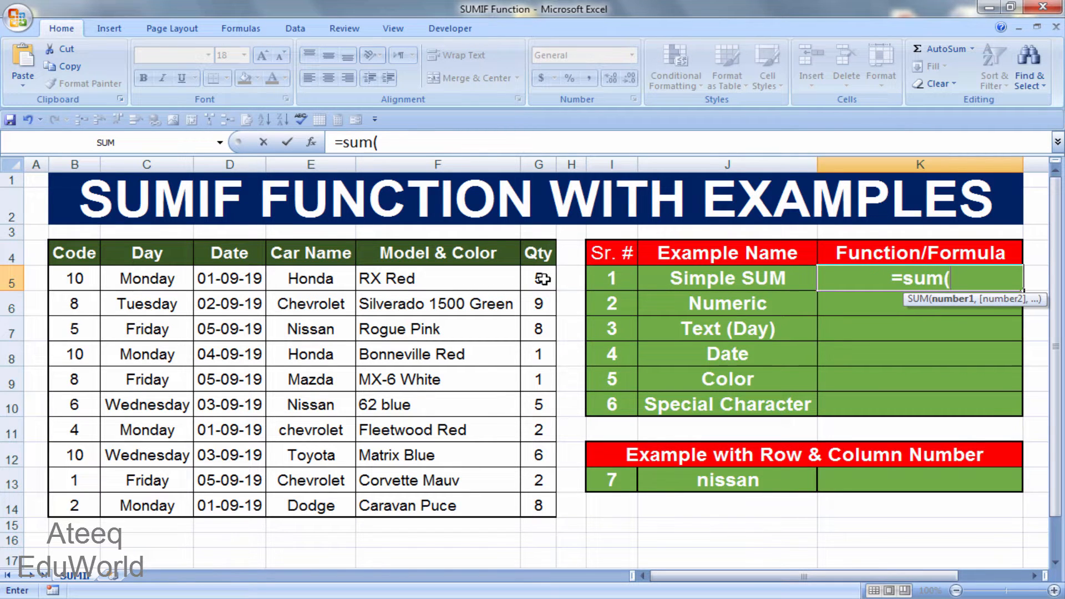
left_click_drag(547, 279, 542, 507)
key("Return")
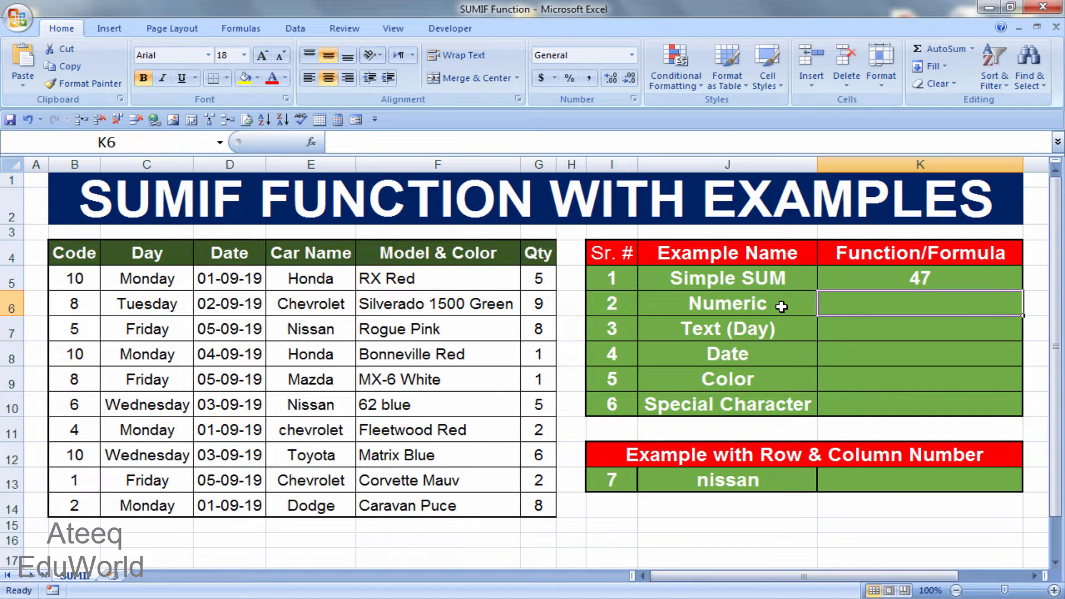
Enter =SUMIF(G5:G14,5) in K6 for the Numeric example to add the Qty values equal to 5.
left_click(902, 326)
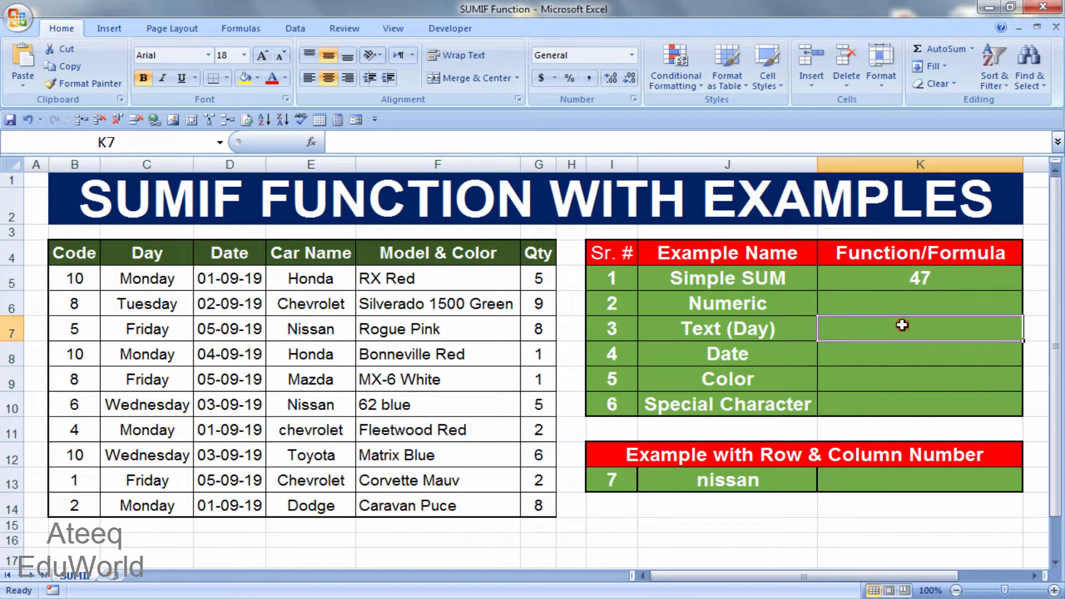
left_click(930, 301)
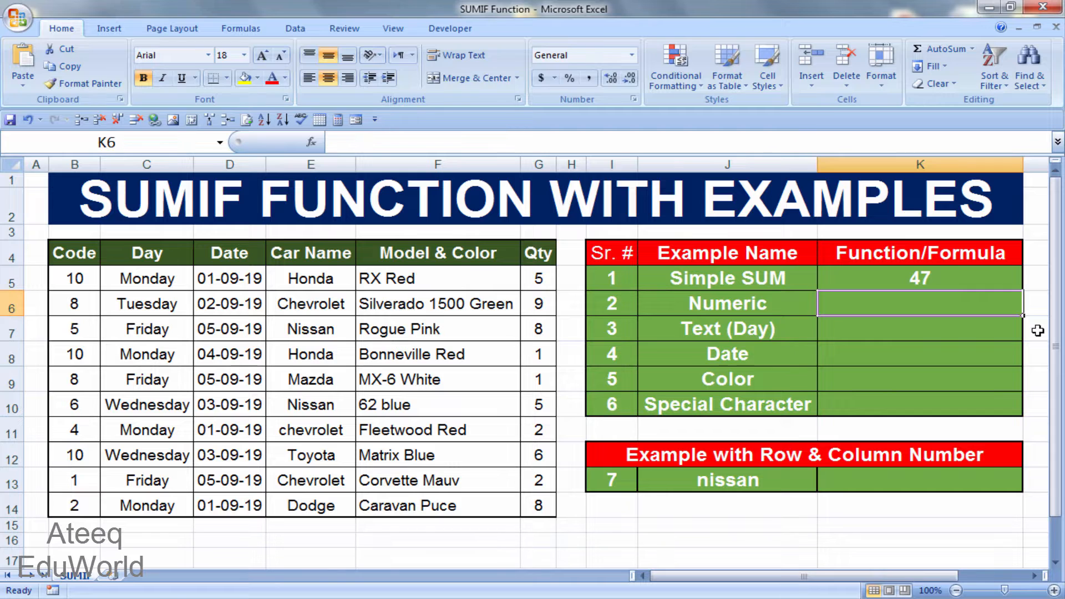
type("=sumif")
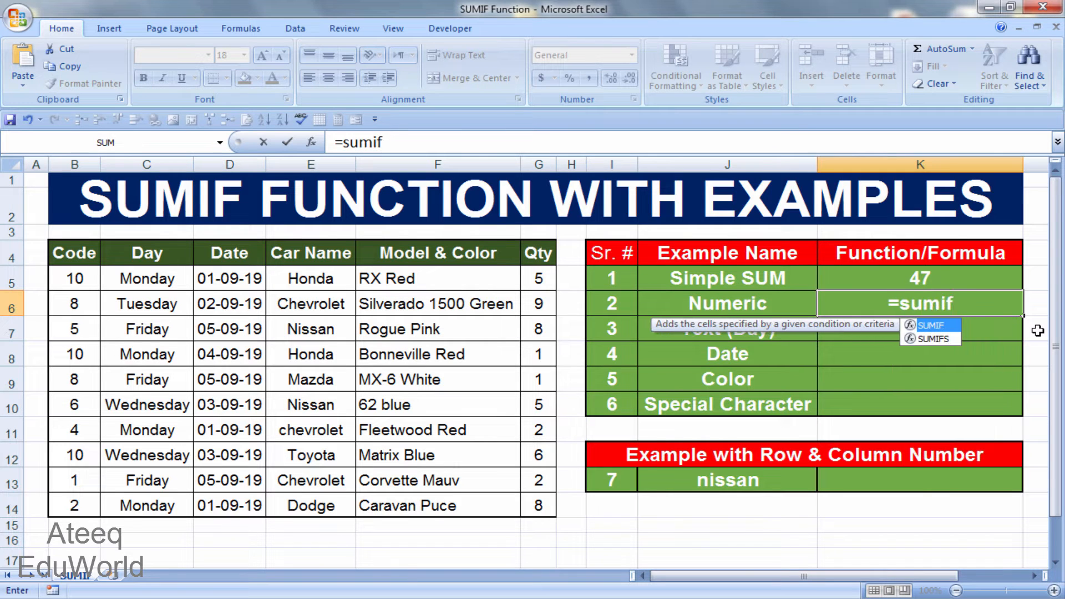
type("(")
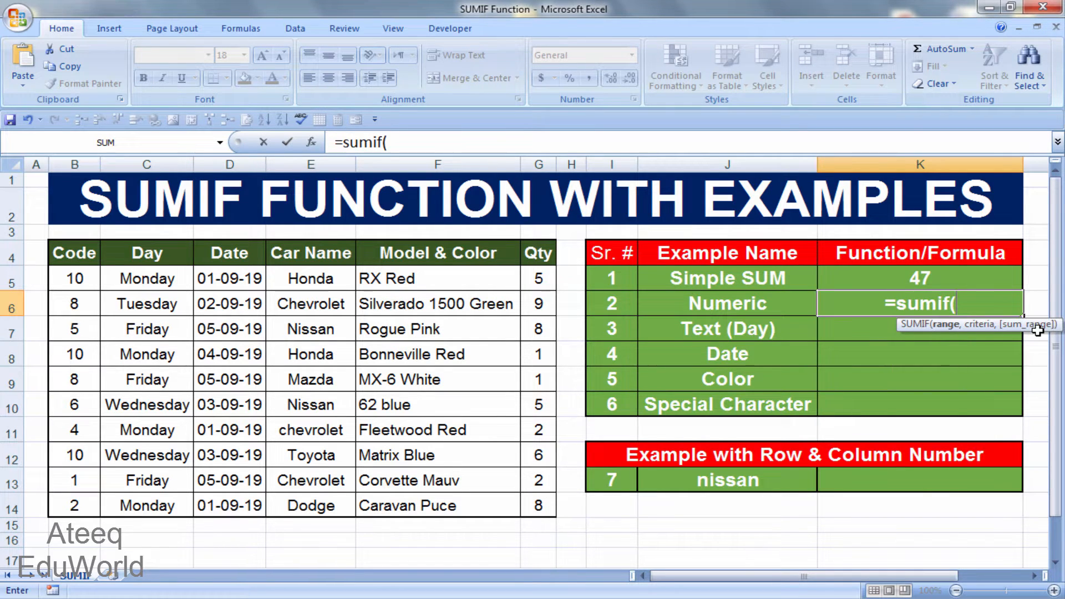
left_click_drag(899, 325, 813, 352)
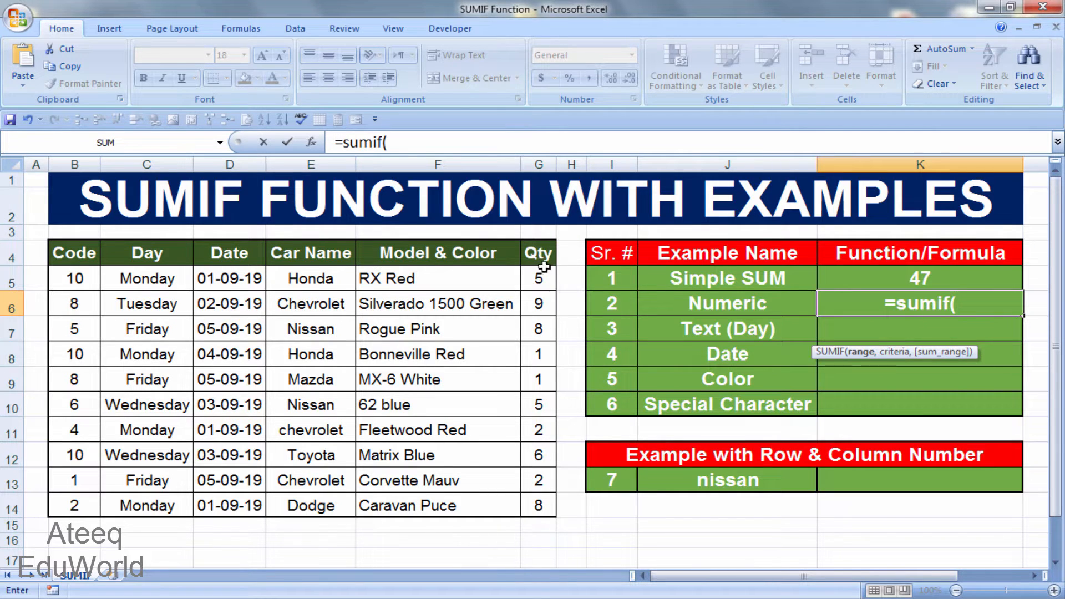
left_click_drag(538, 278, 542, 505)
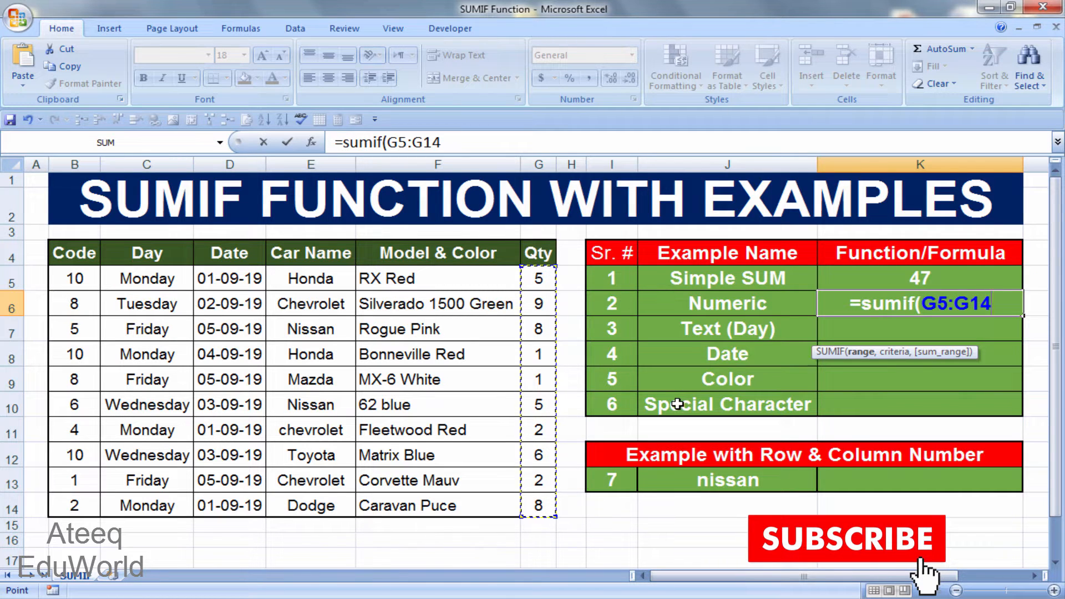
type(",")
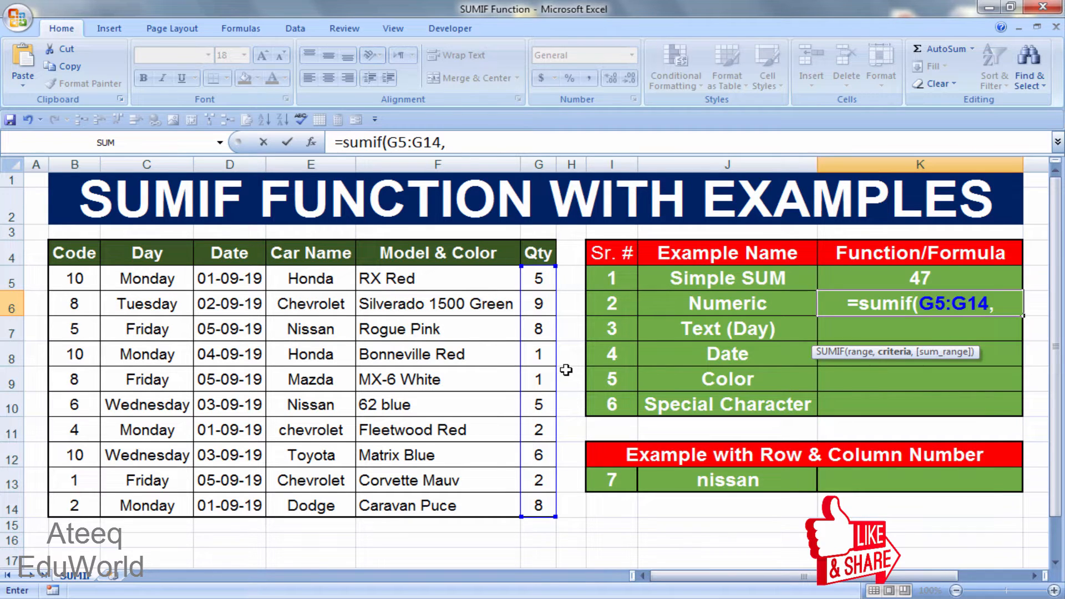
type("5")
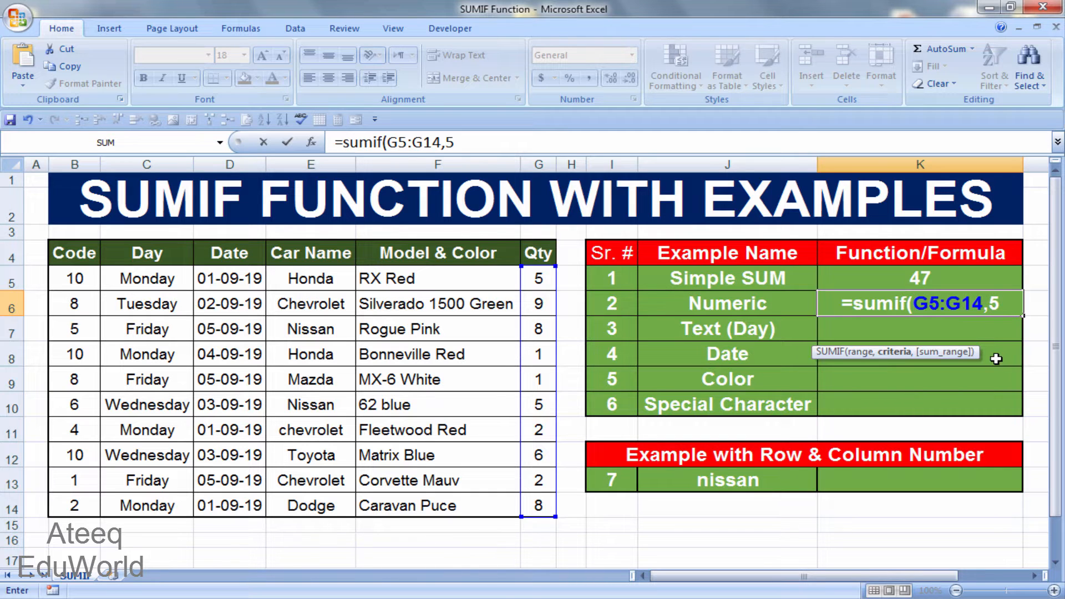
type(")")
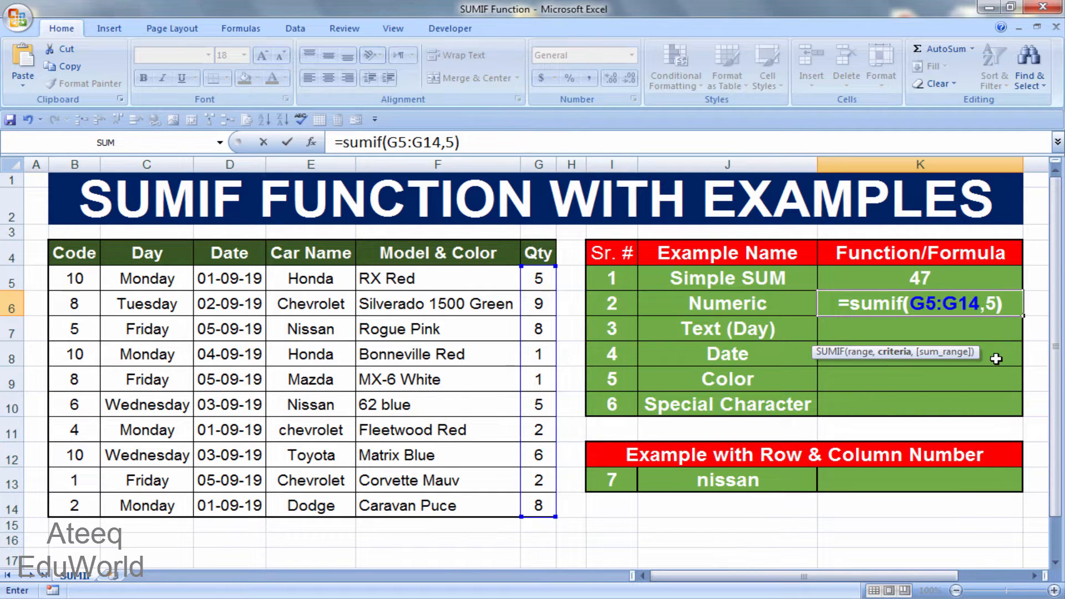
key("Return")
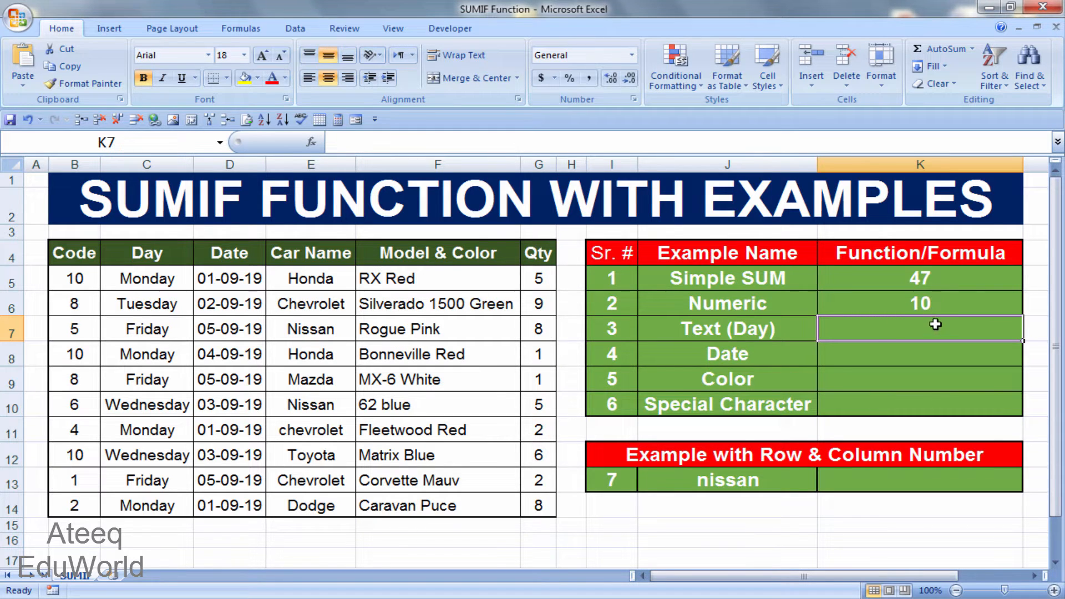
Compare the Qty cells that contain 5 with the result of the Numeric example.
left_click(547, 281)
left_click(549, 406)
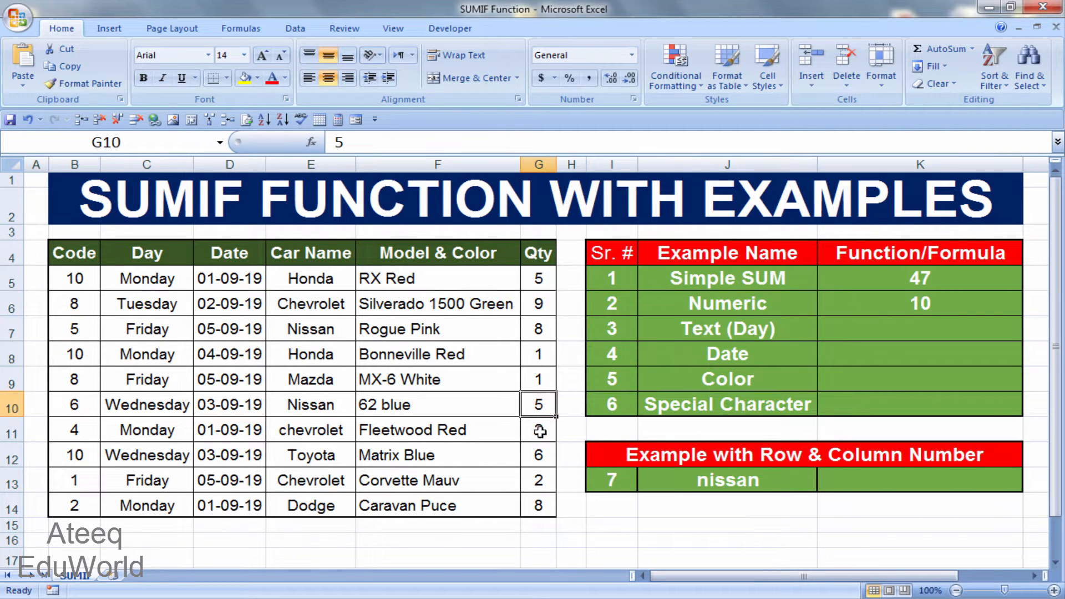
left_click(960, 307)
left_click(777, 508)
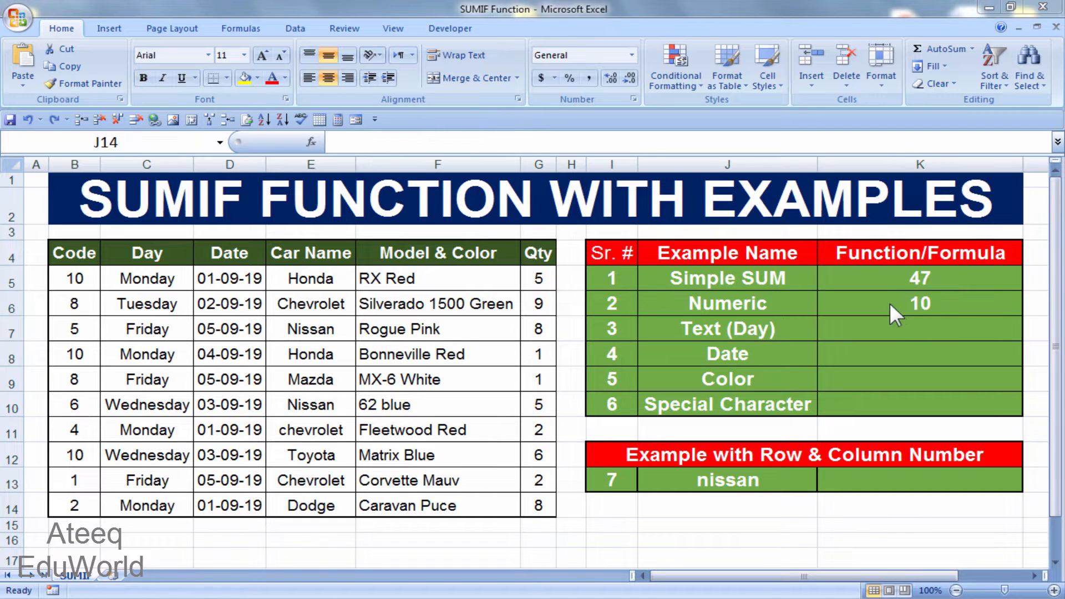
left_click(832, 533)
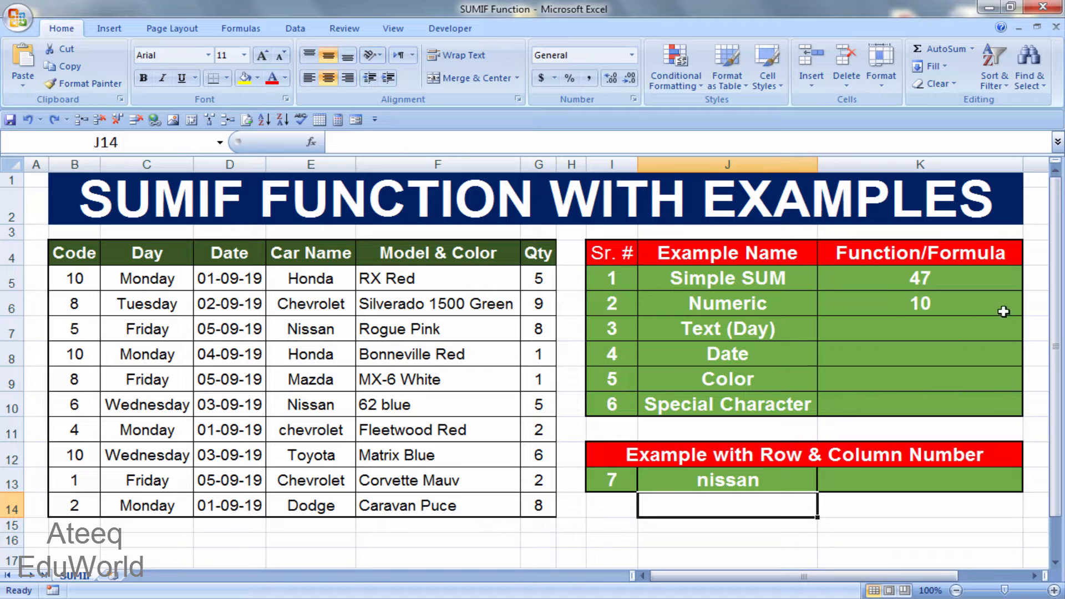
Replace the Numeric formula in K6 with =SUMIF(B5:B14,10,G5:G14) to add the Qty for Code 10.
left_click(949, 303)
key("Delete")
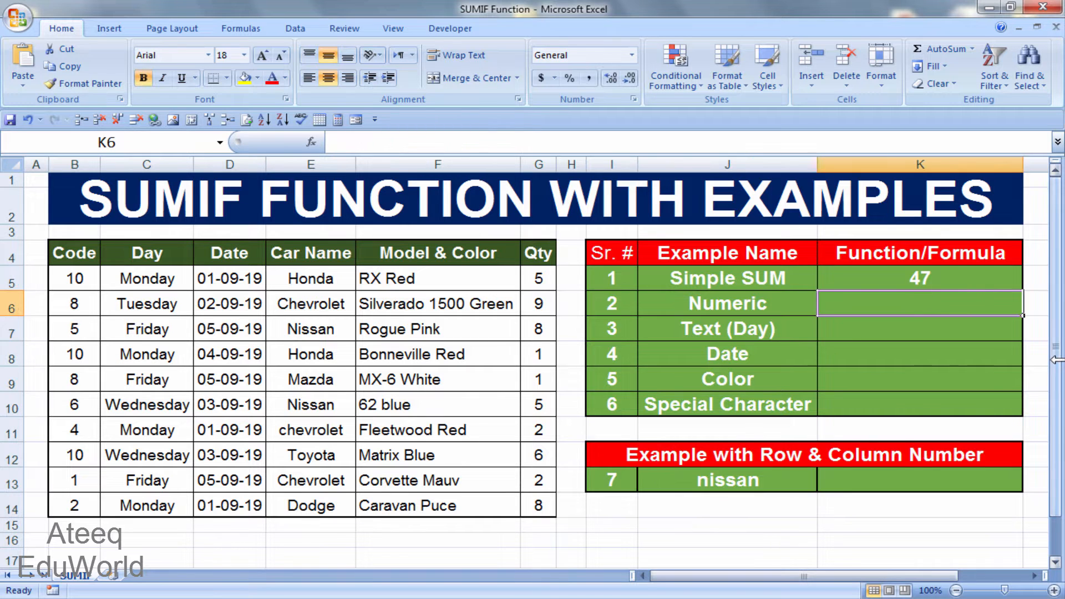
type("=sumi")
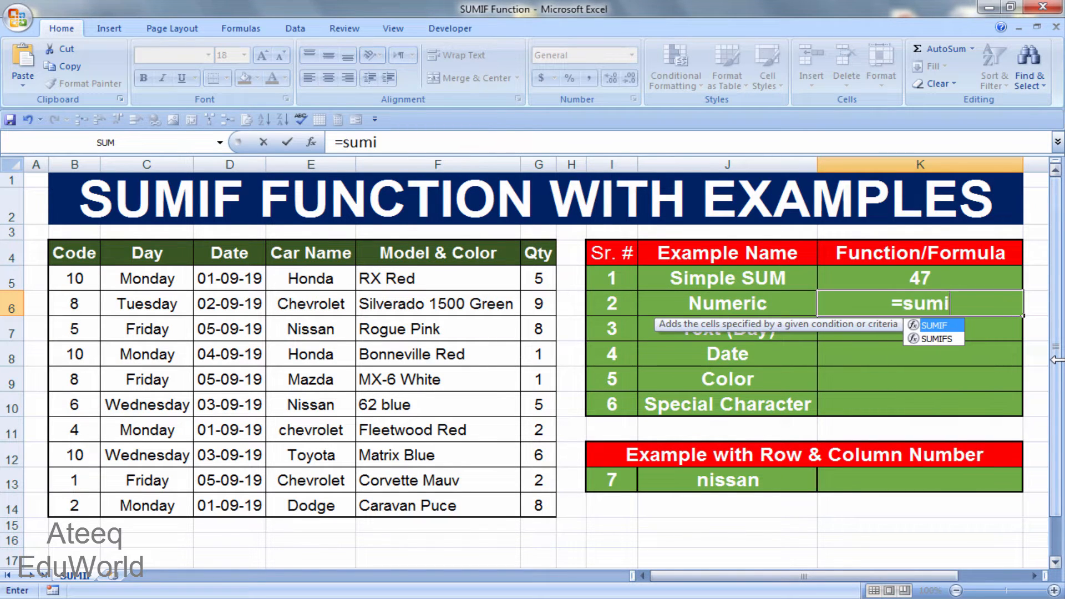
type("f(")
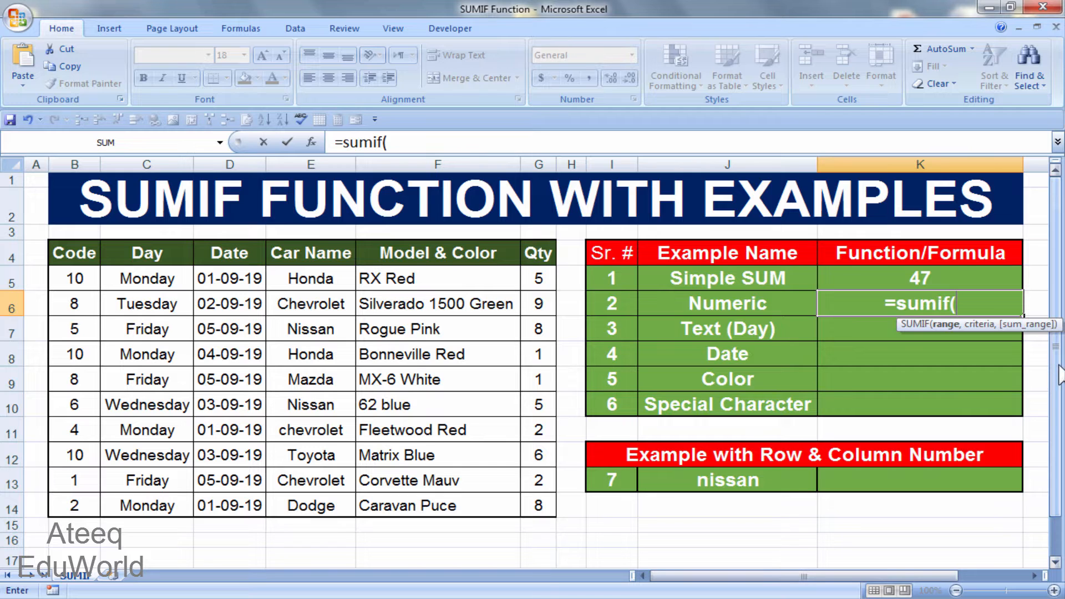
left_click_drag(80, 327, 72, 506)
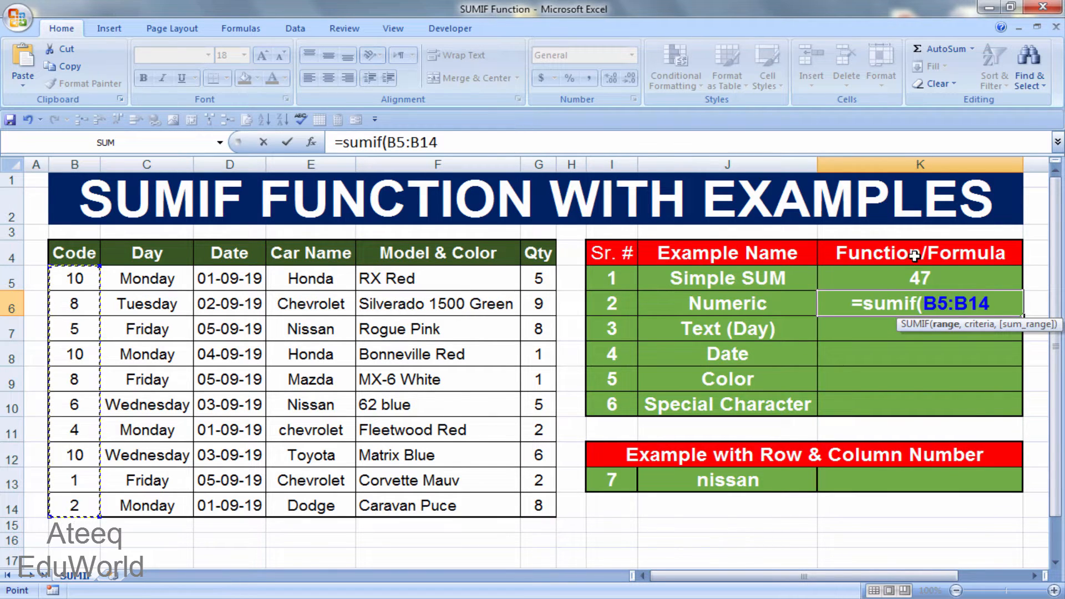
type(",")
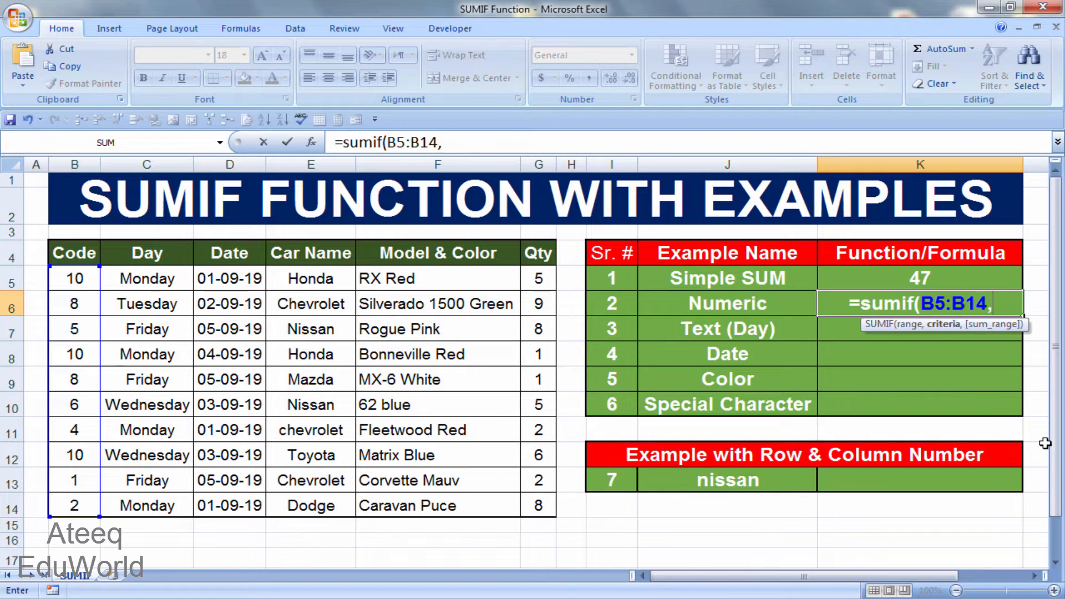
type("10")
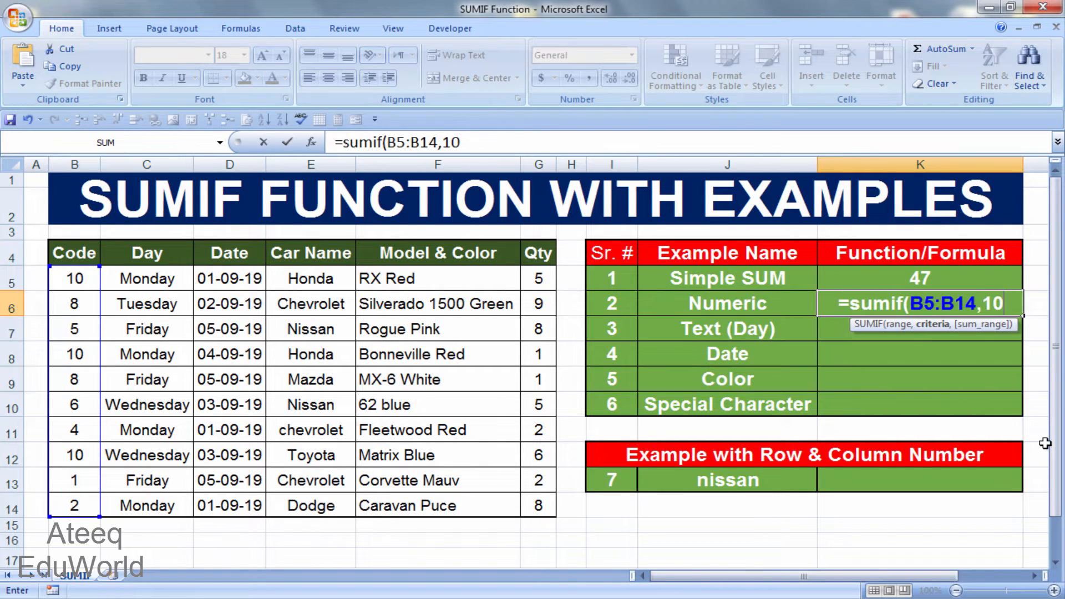
type(",")
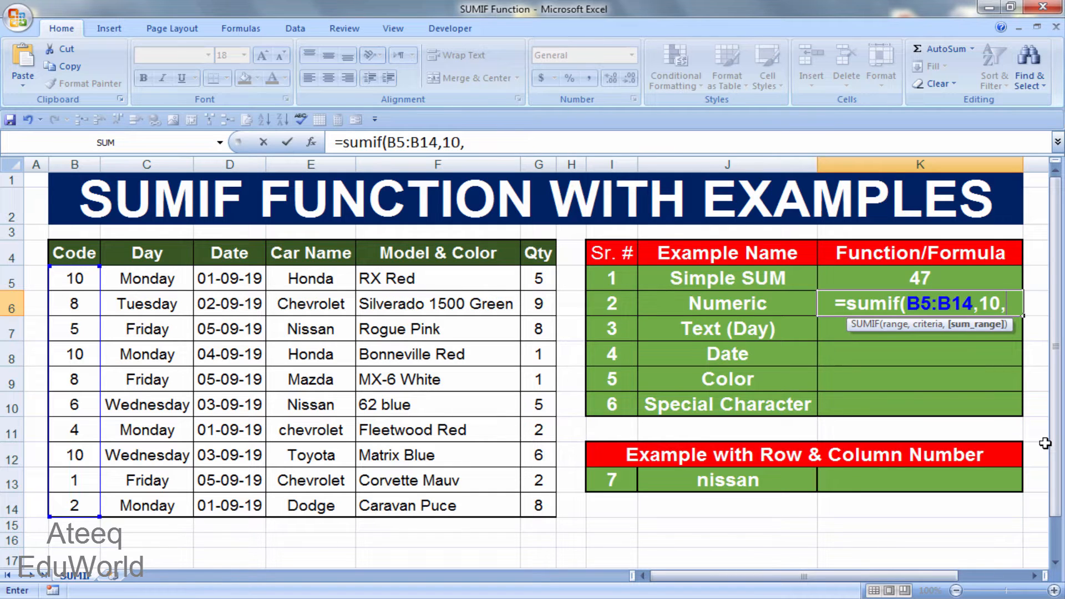
left_click(543, 279)
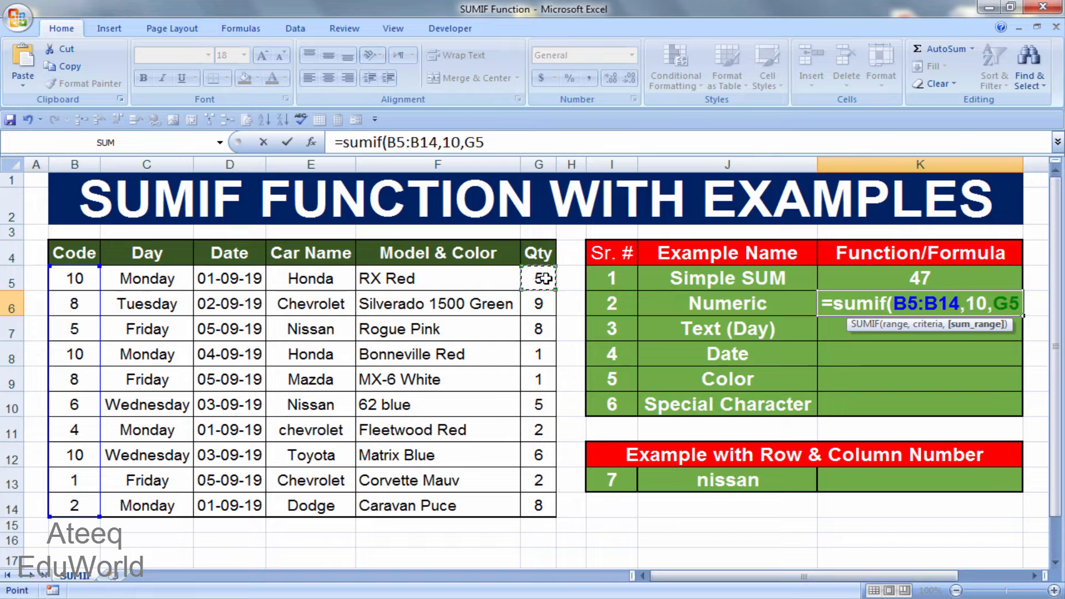
left_click_drag(543, 279, 540, 506)
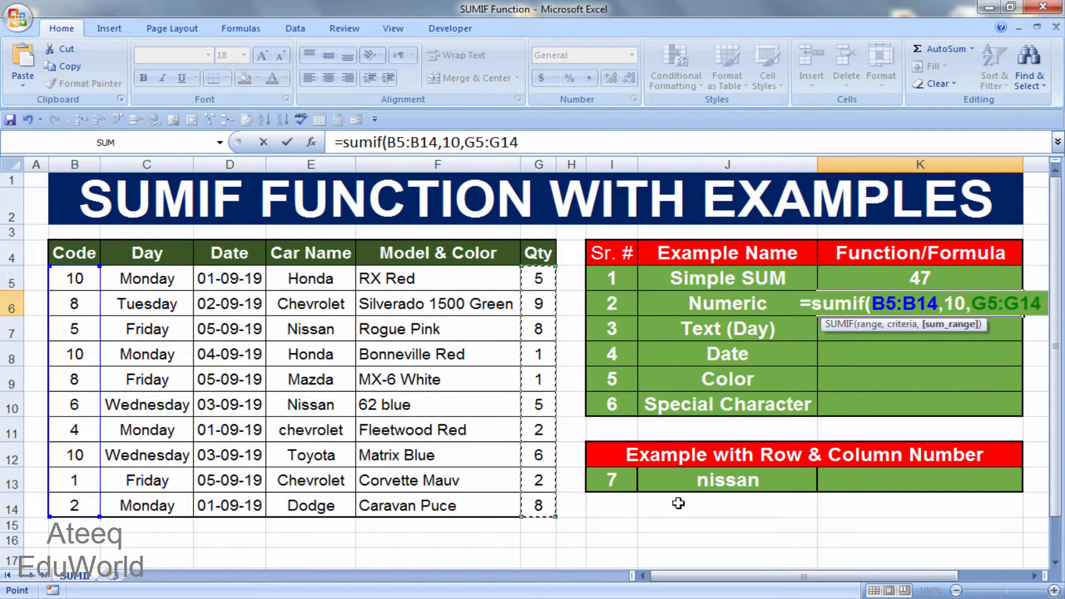
type(")")
key("Return")
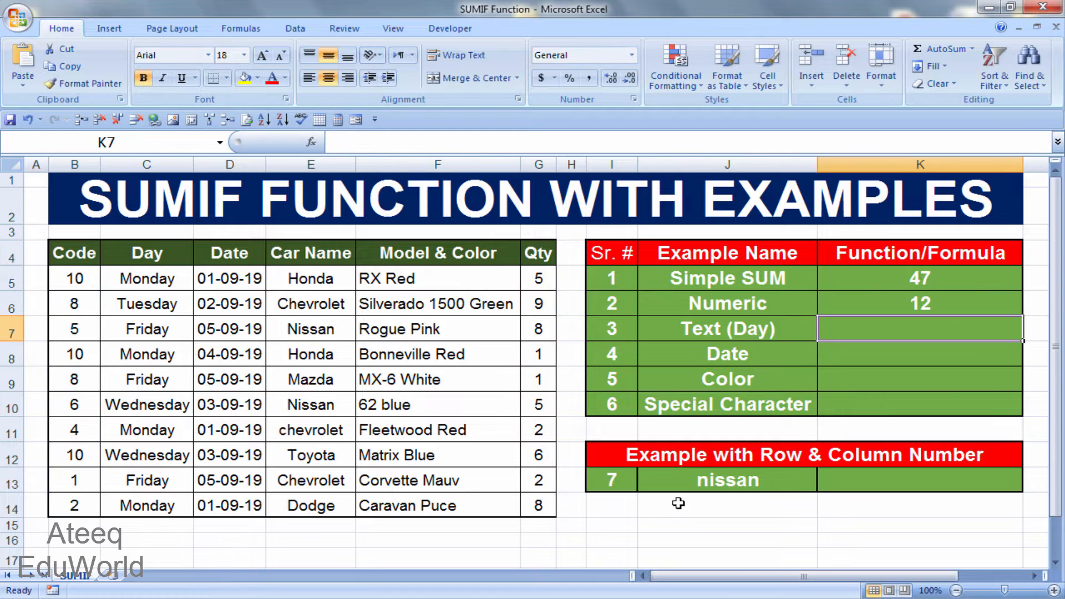
Check the Numeric formula in K6 against the table rows with Code 10.
left_click(924, 304)
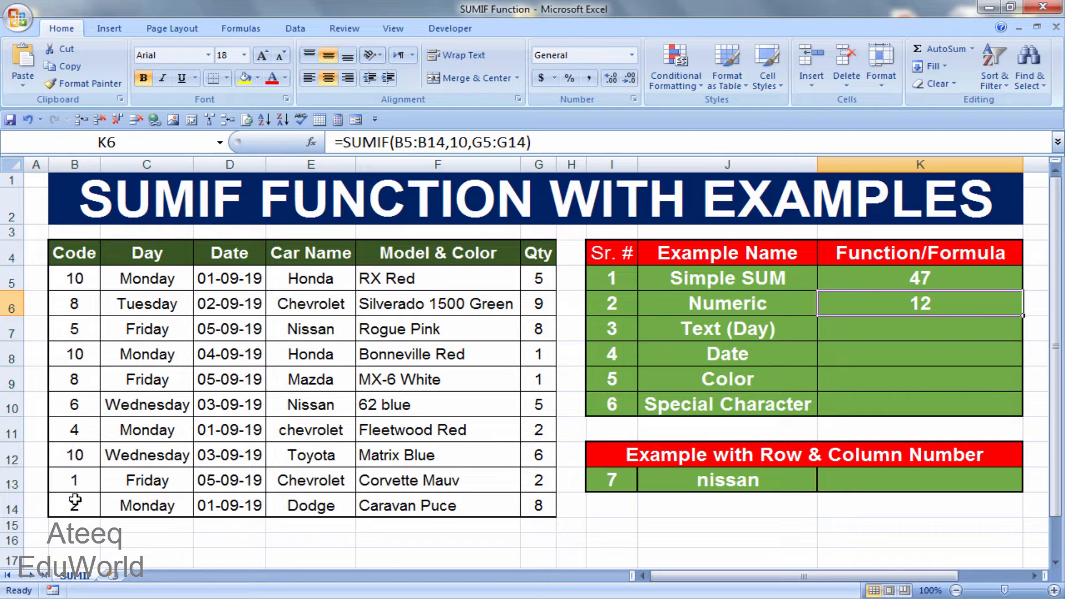
left_click(80, 284)
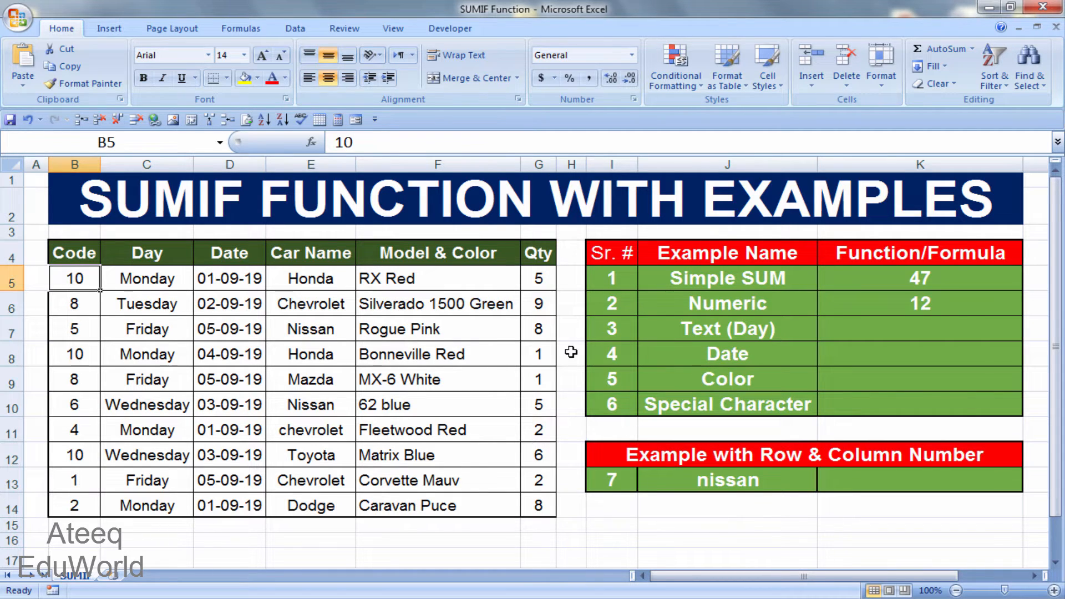
left_click(74, 454)
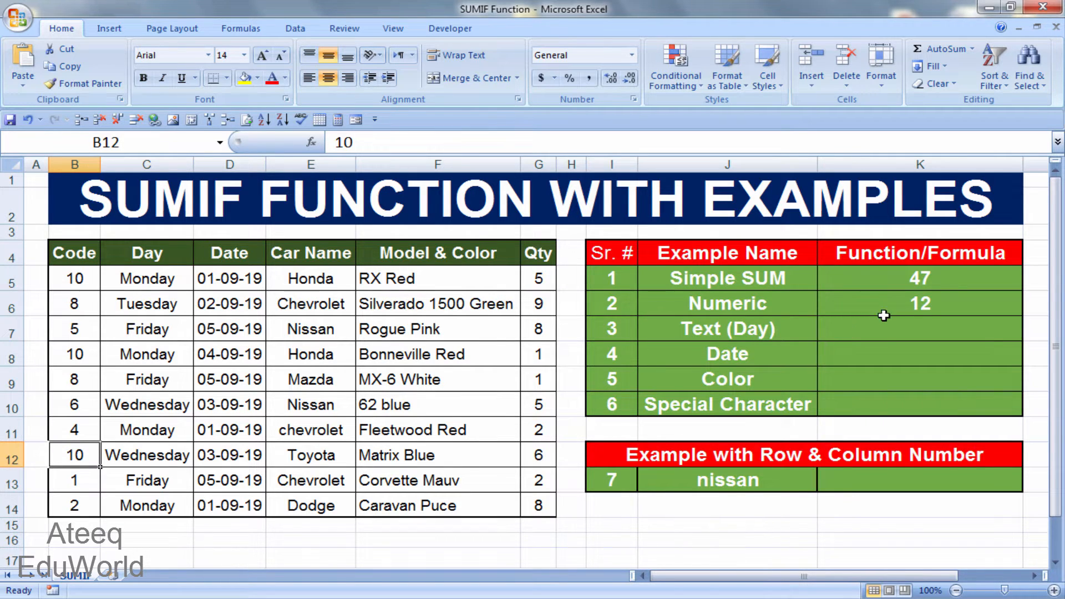
left_click(908, 305)
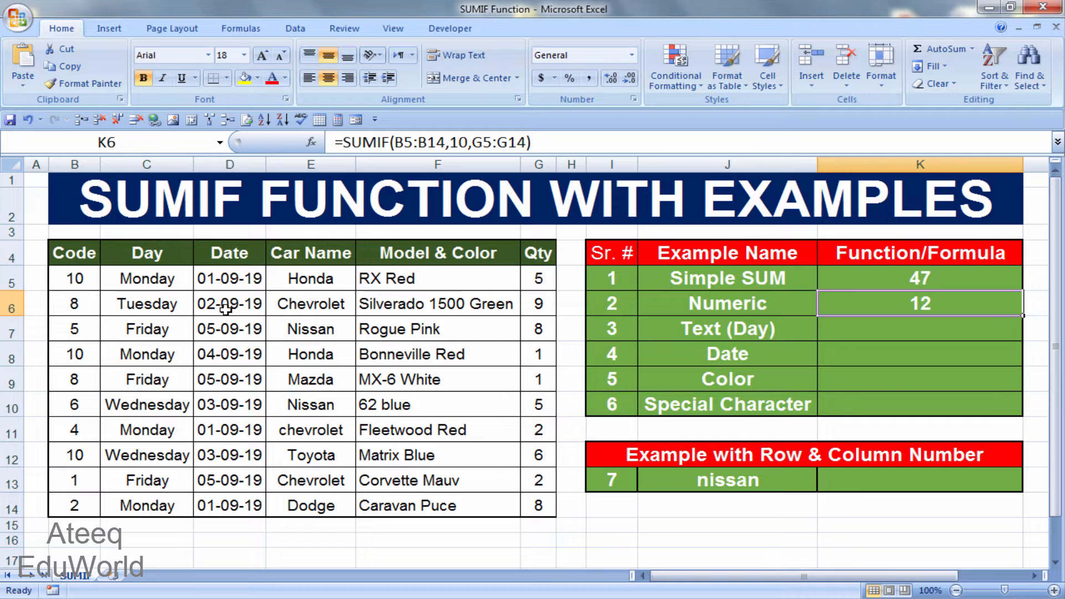
Enter =SUMIF(C5:C14,"Monday",G5:G14) in K7 for the Text (Day) example to add the Monday quantities.
left_click(875, 327)
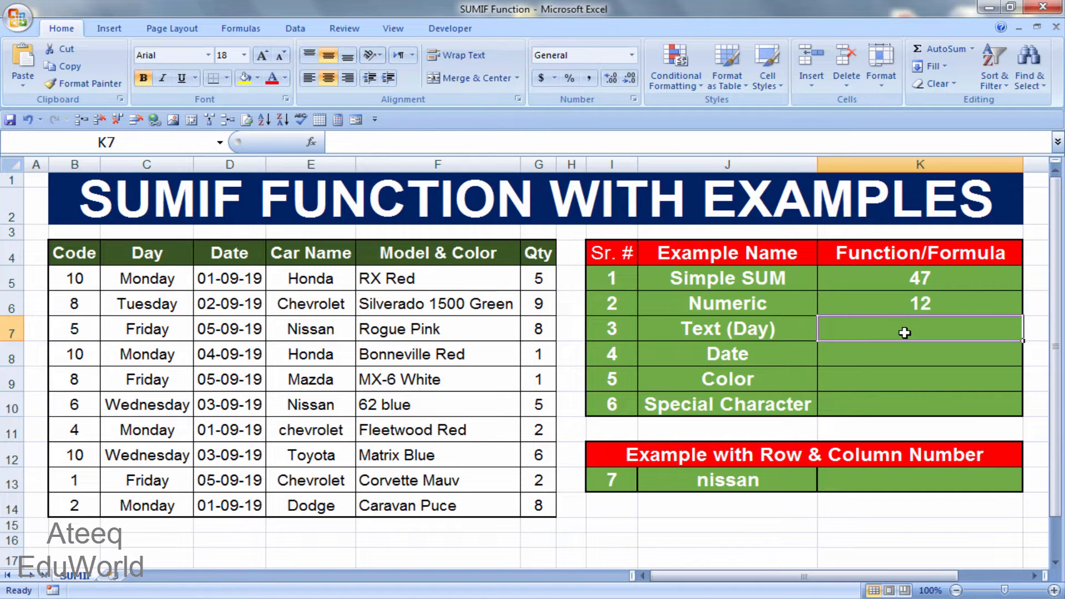
type("=sumif")
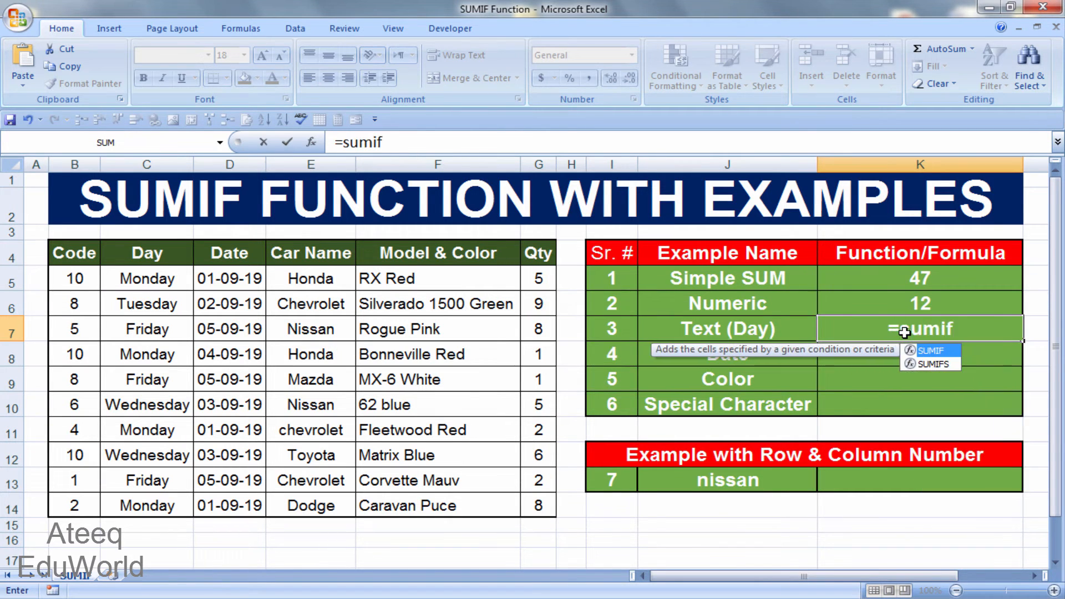
type("(")
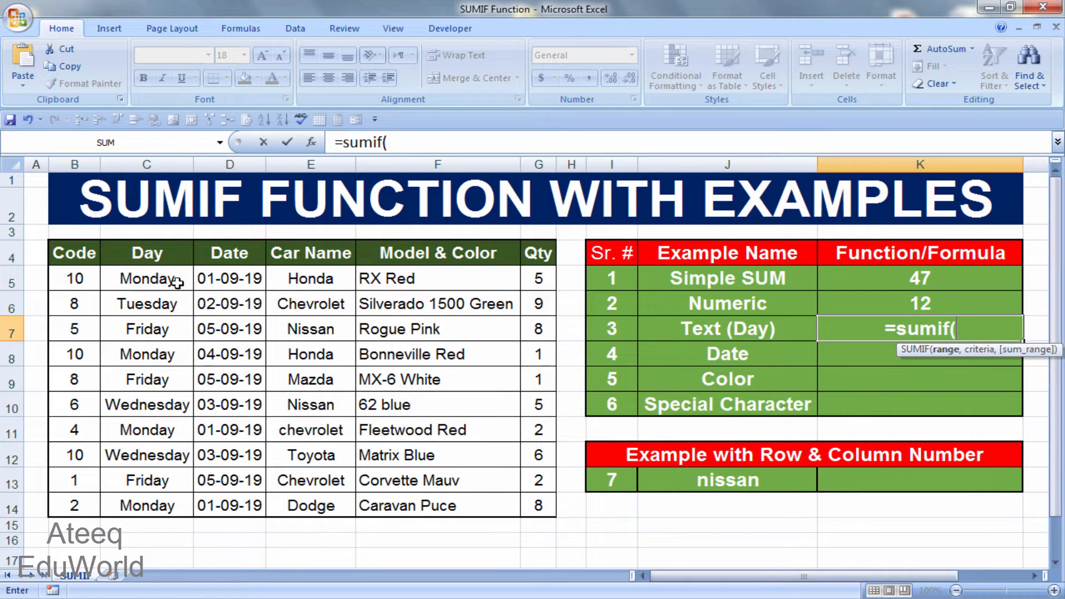
left_click_drag(172, 281, 158, 501)
type(",")
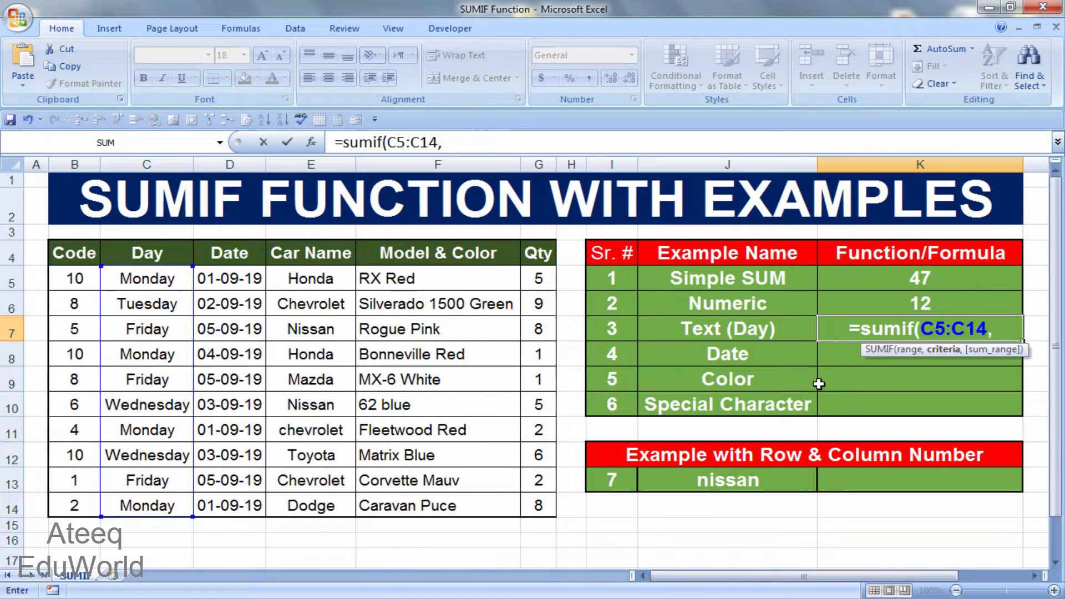
type("\"")
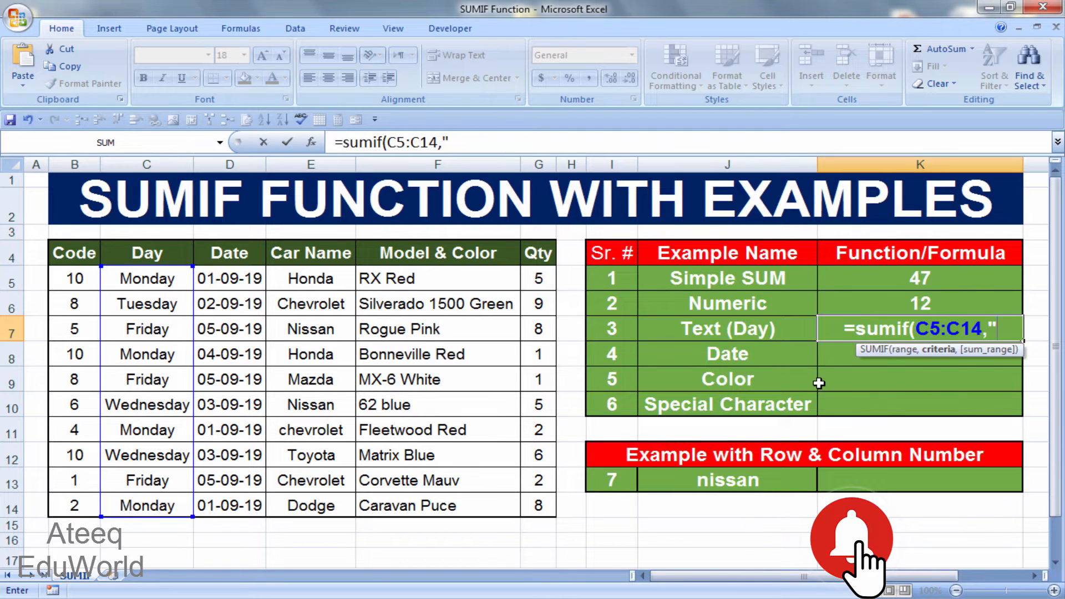
type("monday")
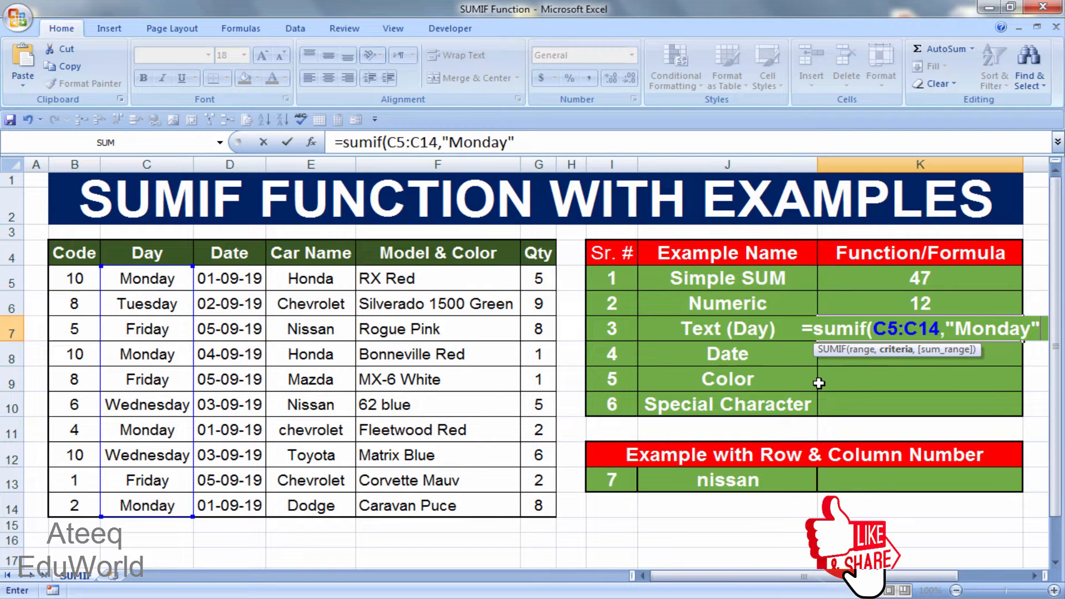
type(",")
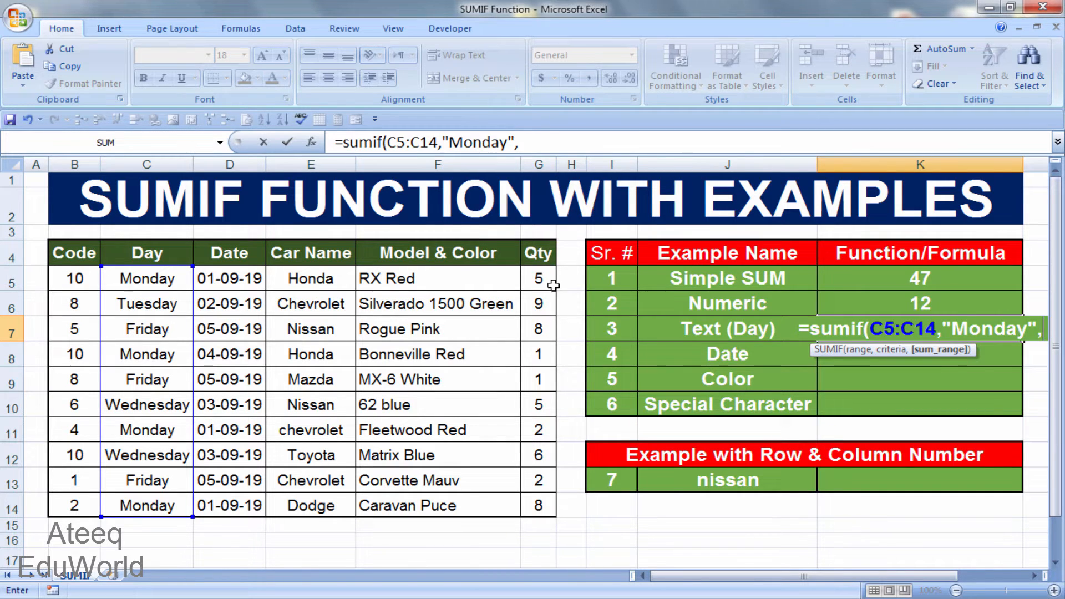
left_click_drag(539, 278, 534, 504)
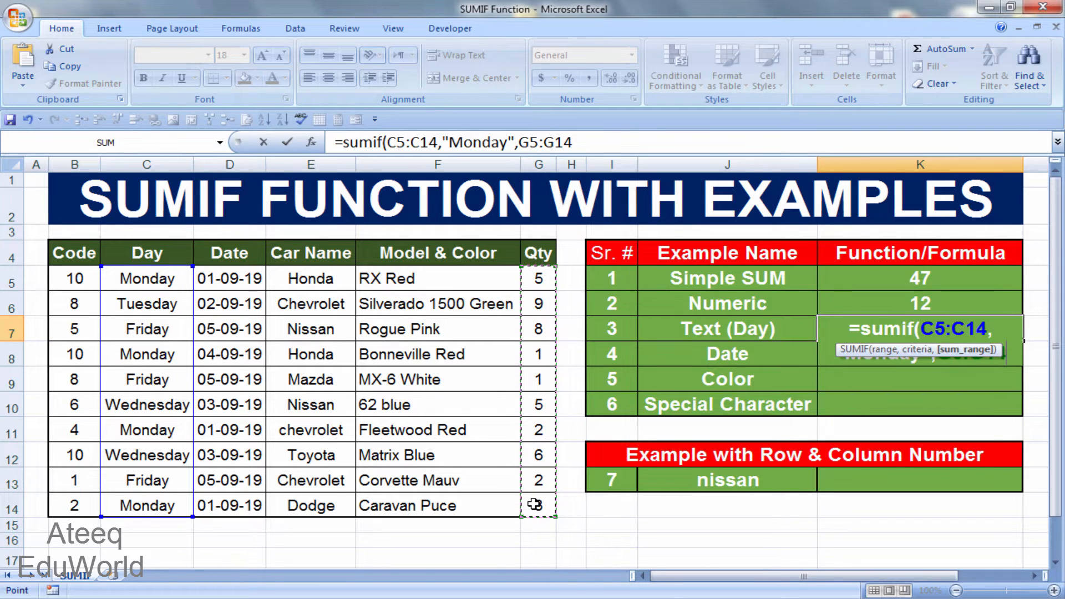
type(")")
key("Return")
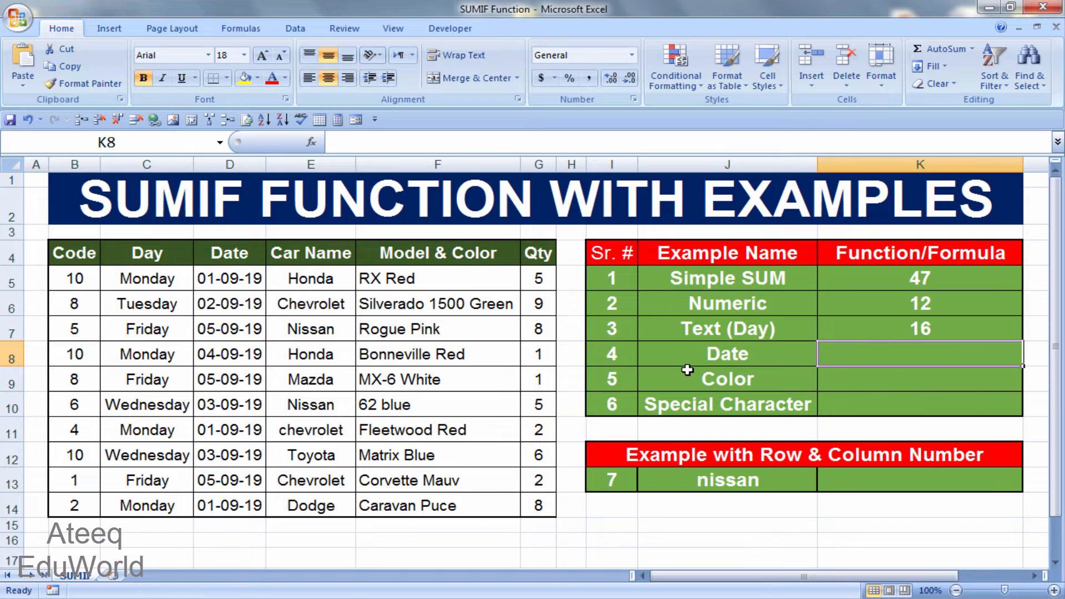
Enter =SUMIF(D5:D14,"02-09-19",G5:G14) in K8 for the Date example to add the Qty for that date.
left_click(870, 378)
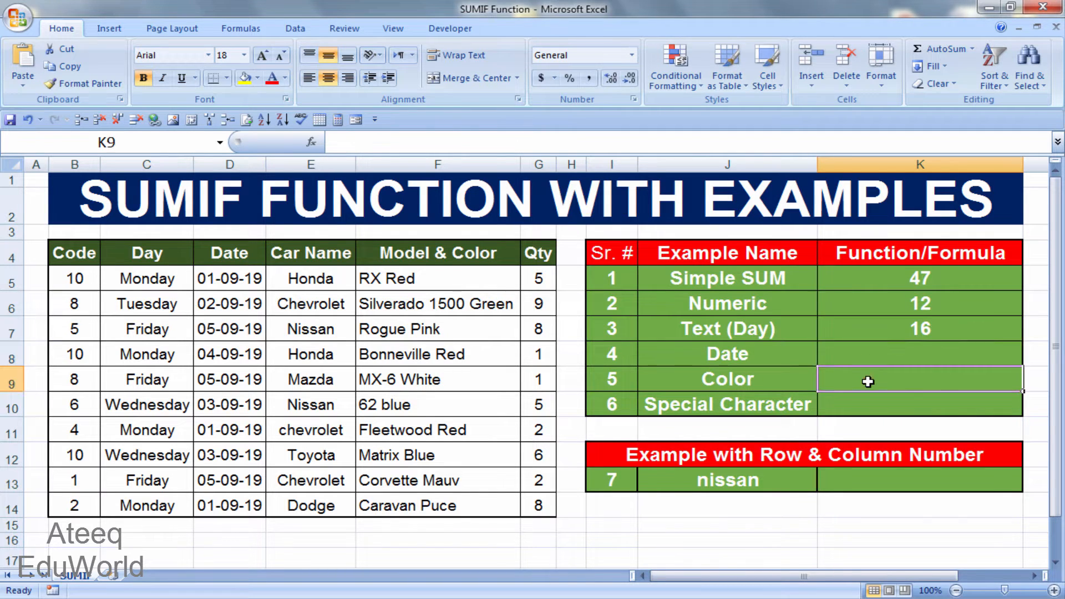
left_click(906, 352)
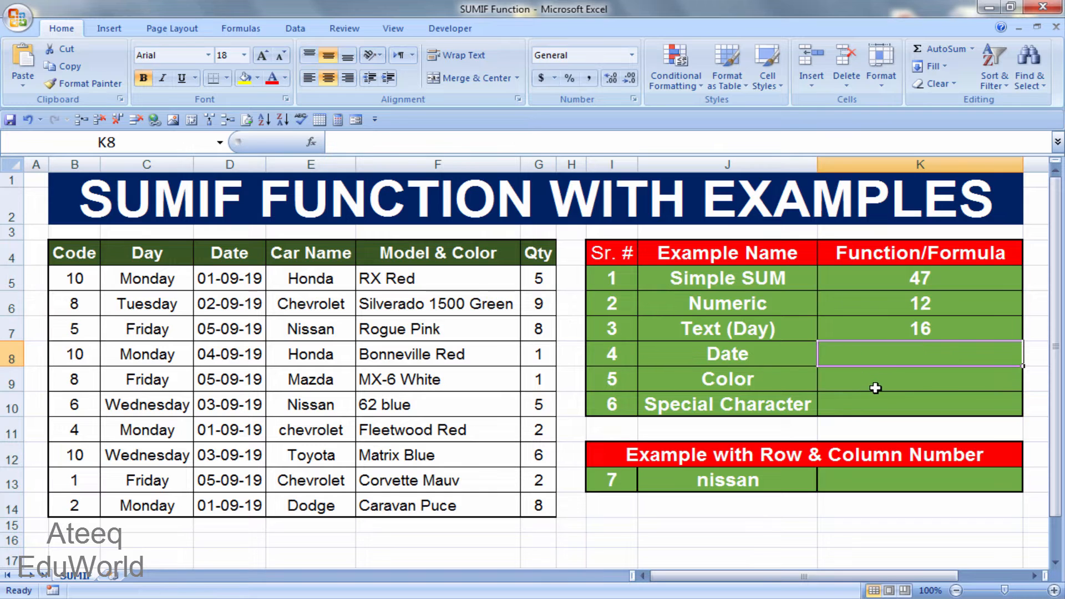
type("=")
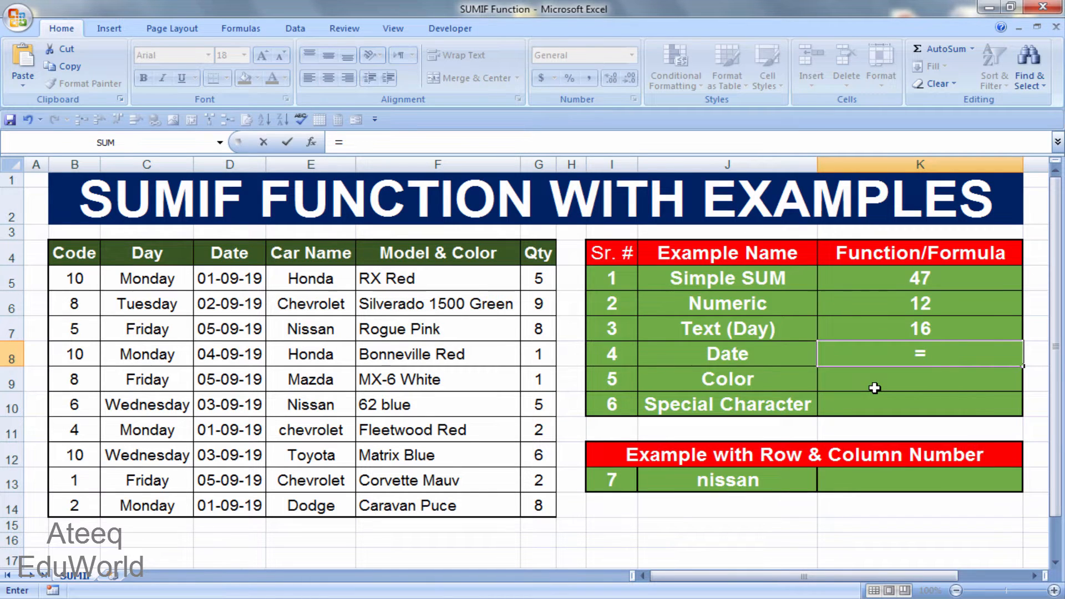
type("sumif(")
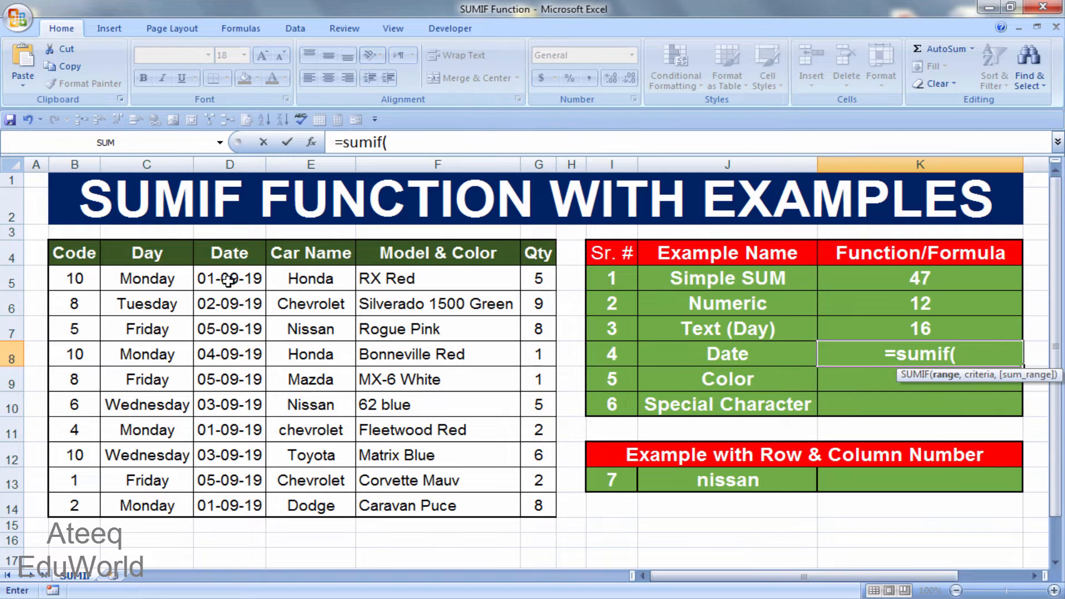
left_click_drag(239, 279, 246, 494)
type(",")
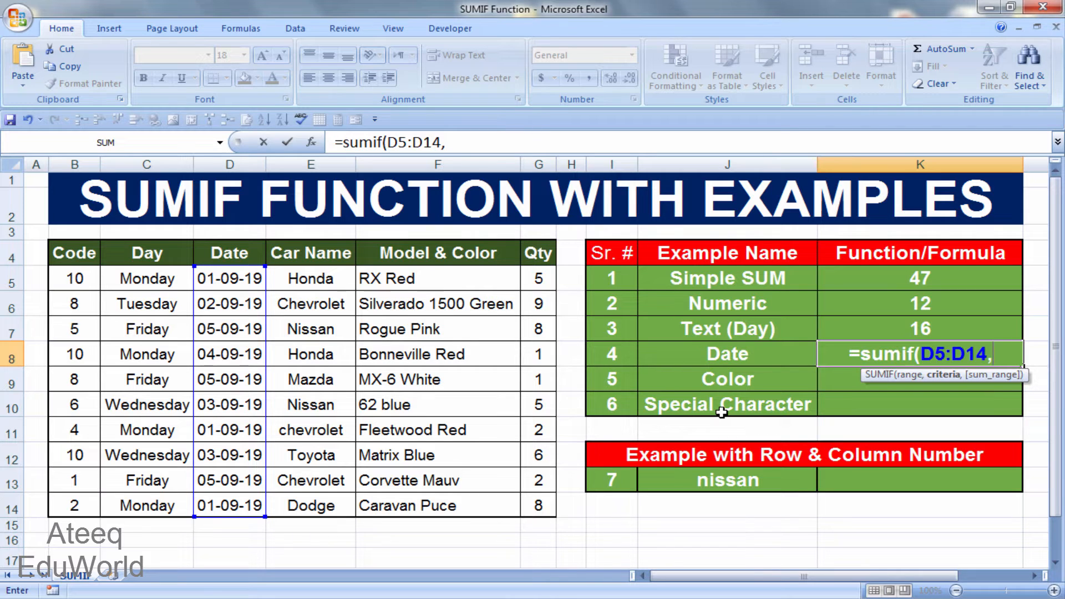
type("\"")
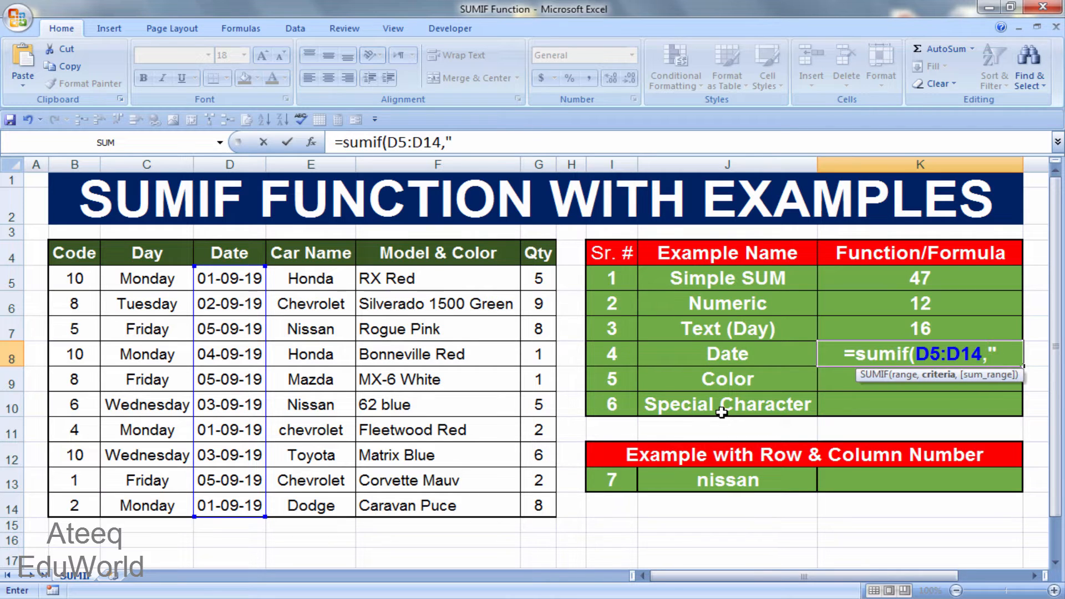
type("02")
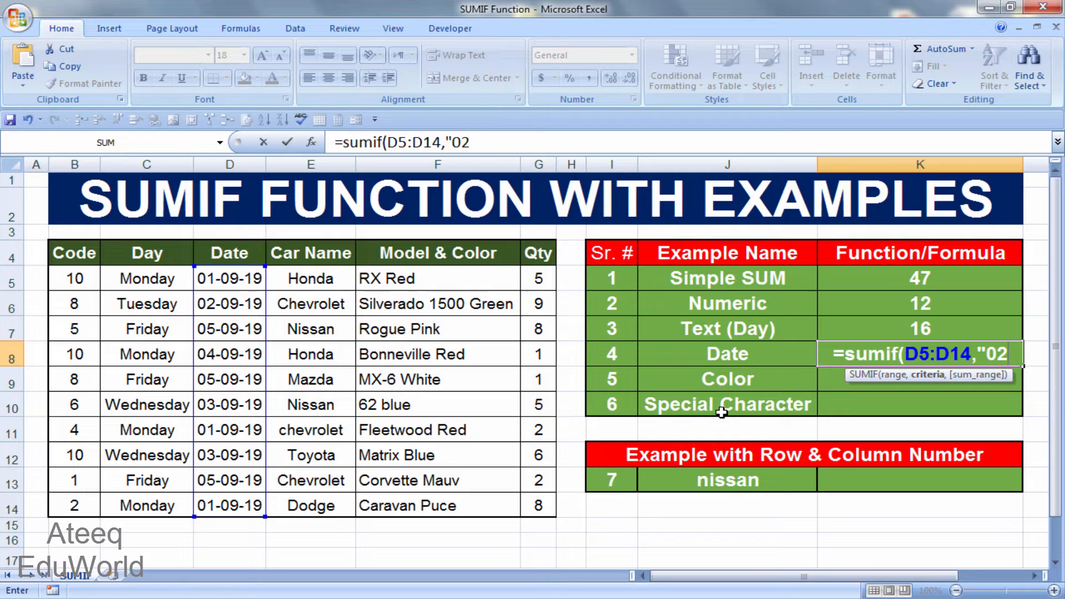
type("-")
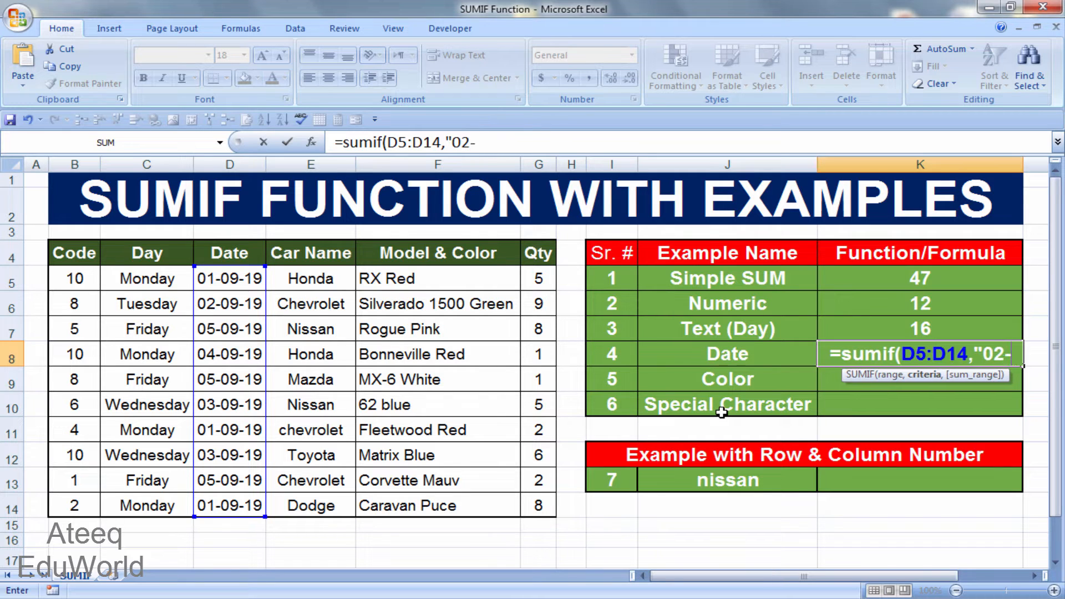
type("09")
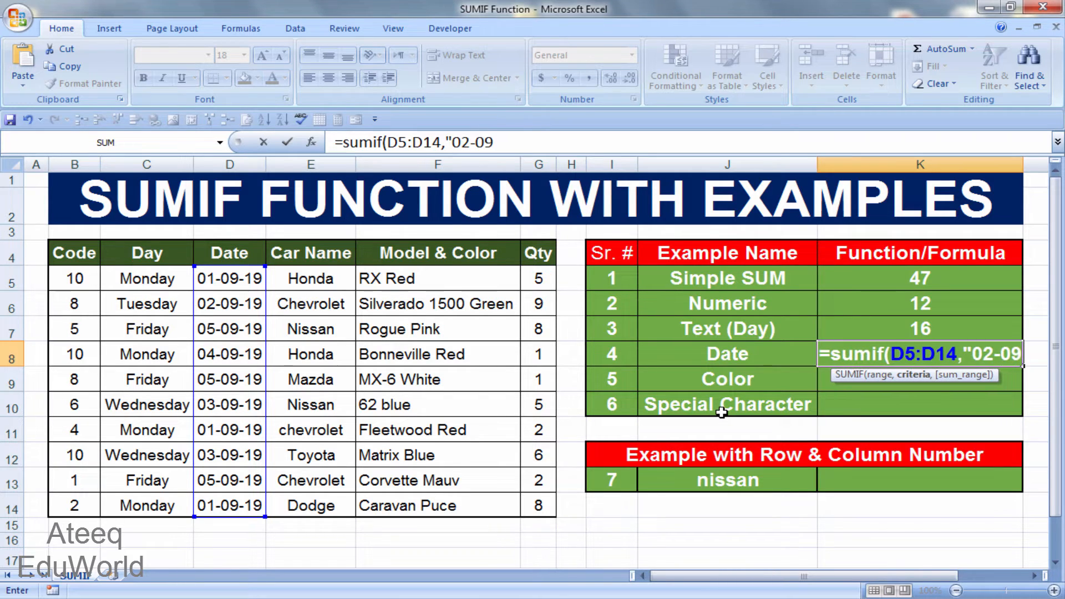
type("-2019")
key("BackSpace")
key("BackSpace")
key("BackSpace")
key("BackSpace")
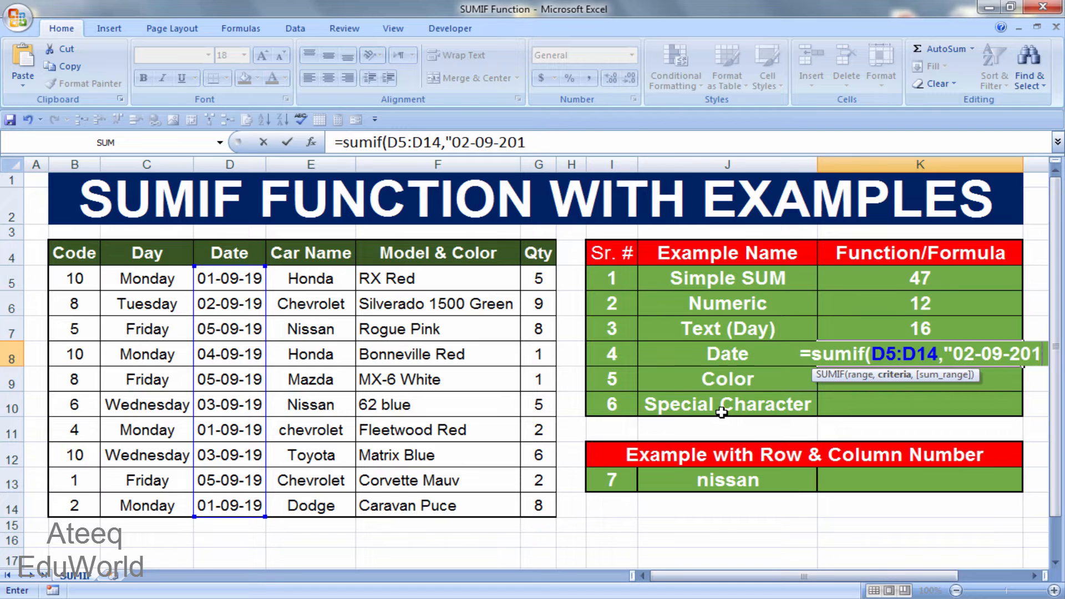
type("19")
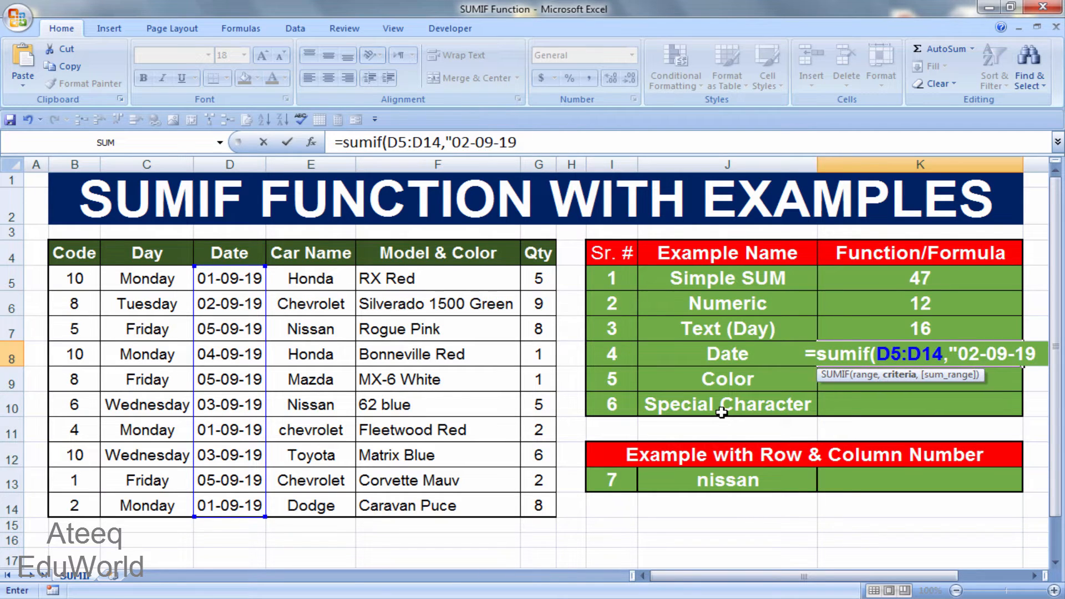
type("\"")
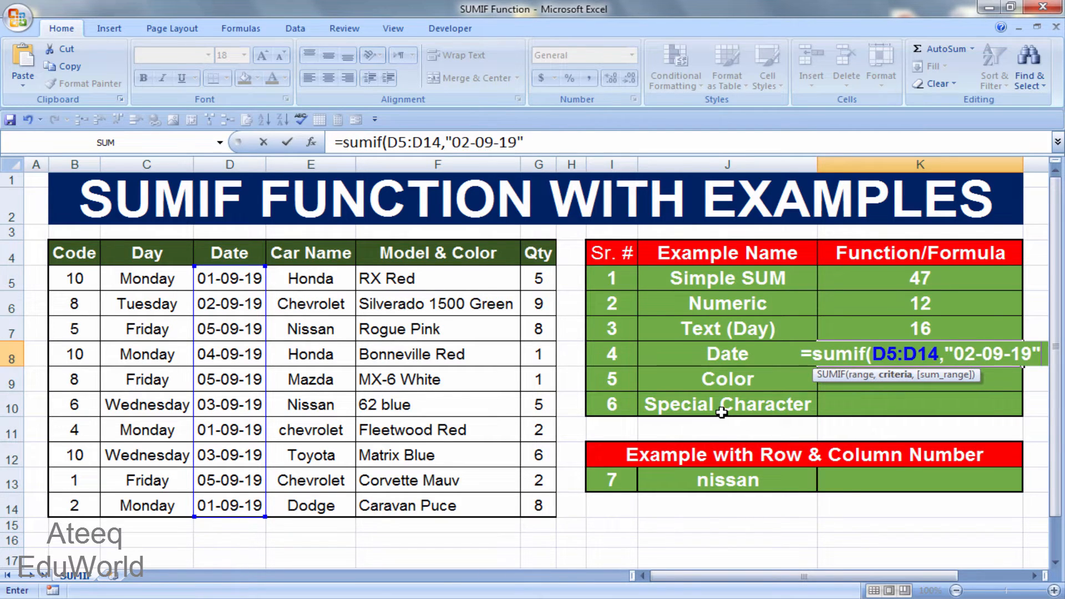
type(",")
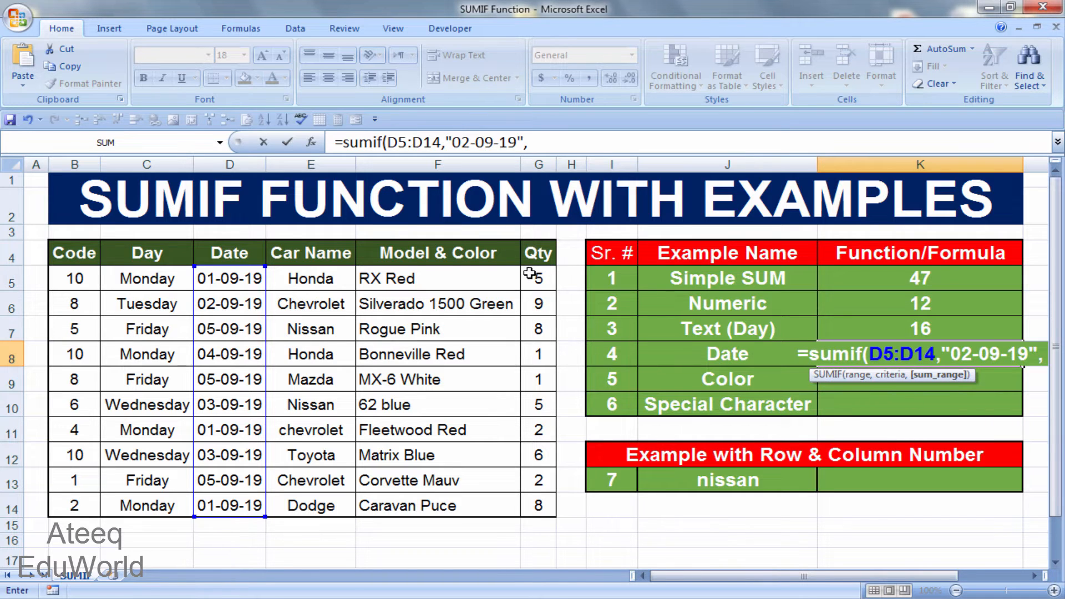
left_click_drag(530, 274, 537, 504)
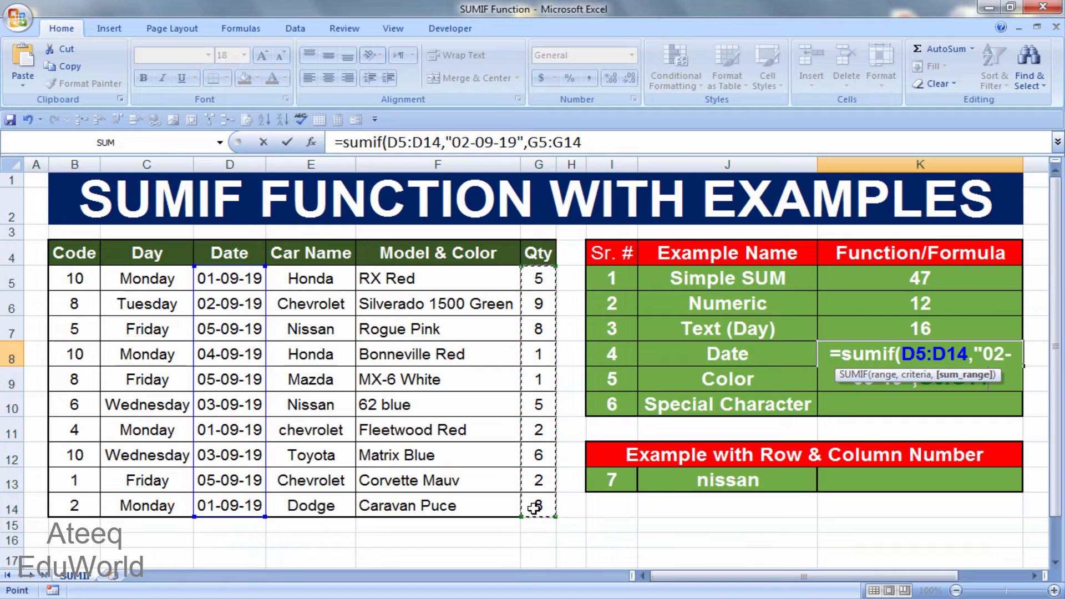
type(")")
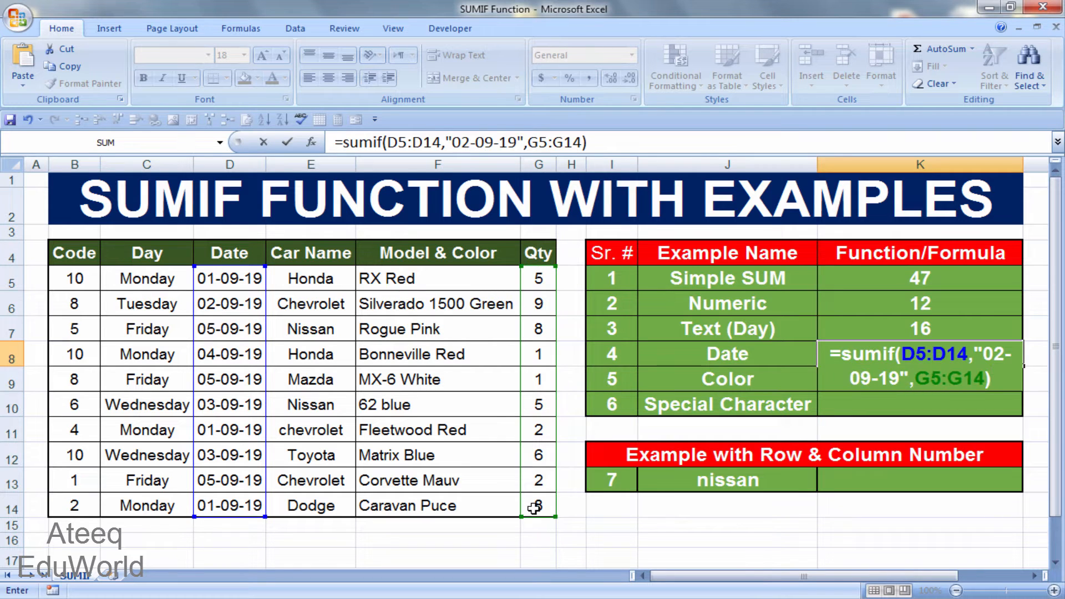
key("Return")
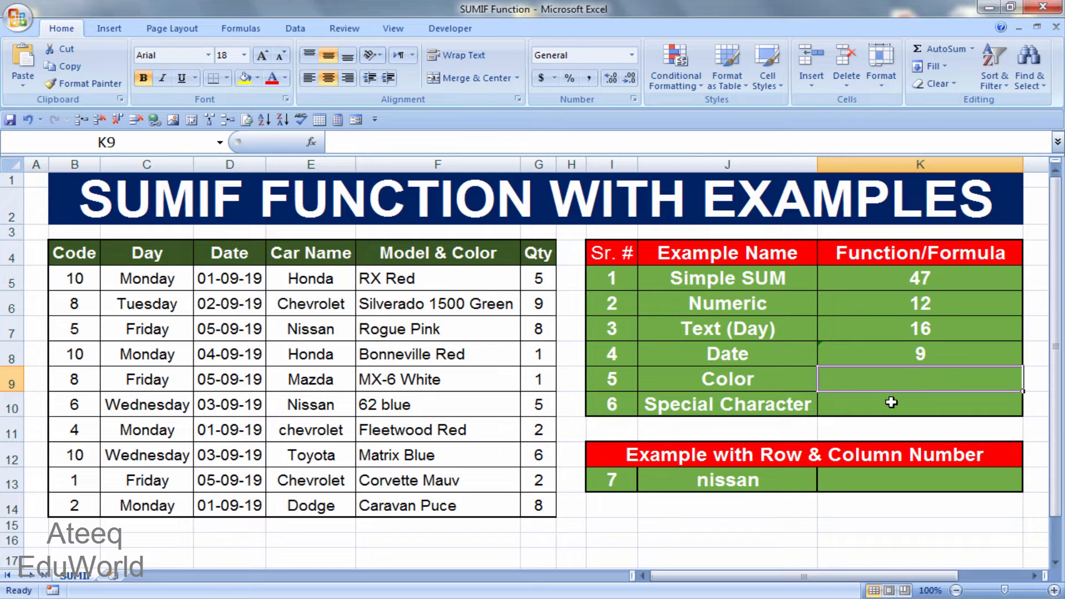
Enter =SUMIF(F5:F14,"*red*",G5:G14) in K9 for the Color example to add the Qty of all red cars.
type("=")
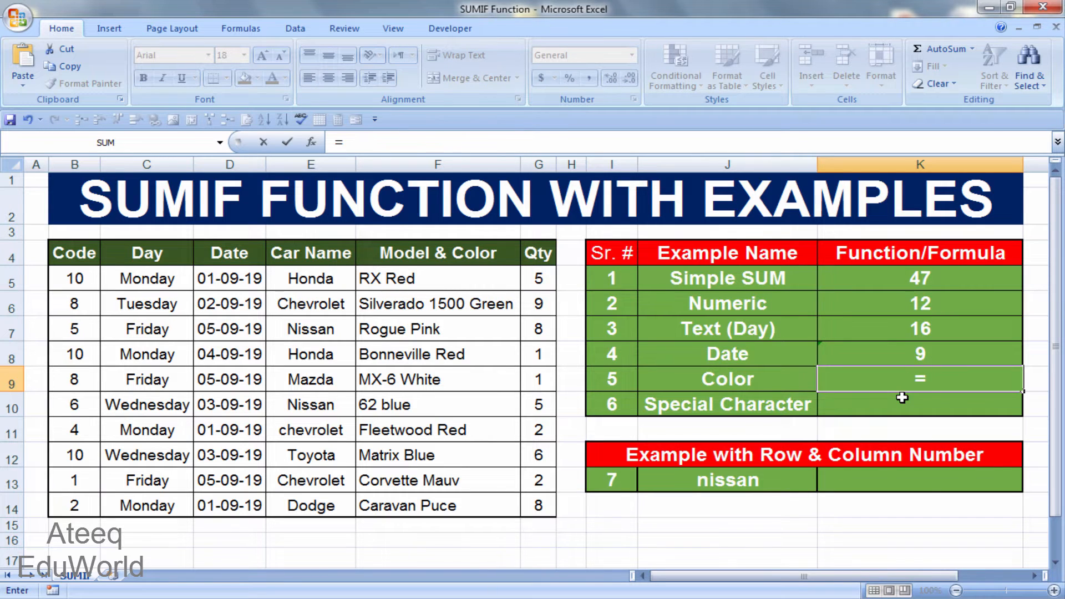
type("sumif(")
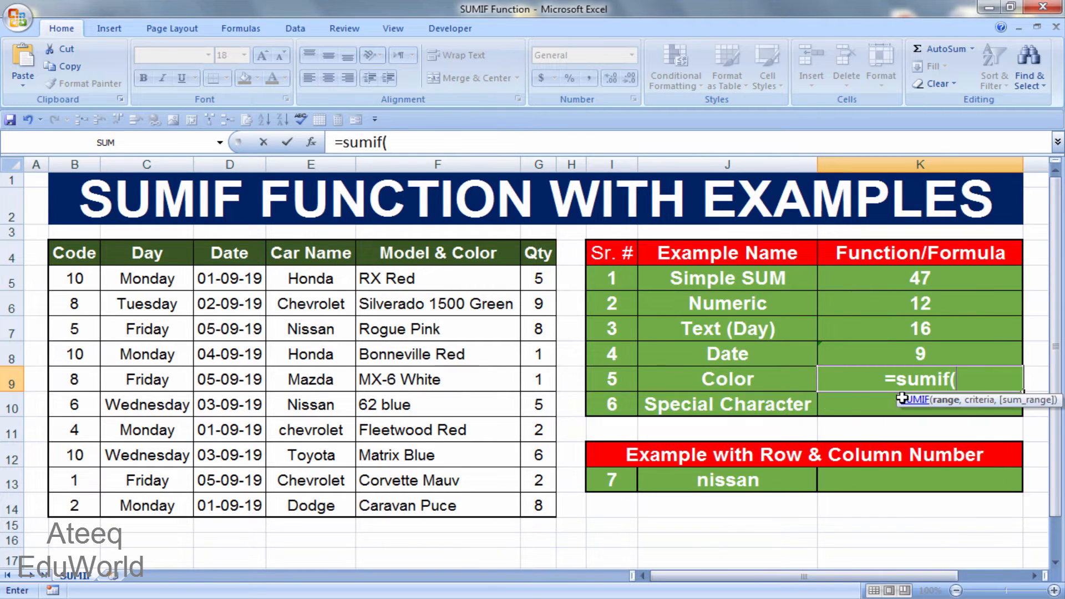
left_click(469, 282)
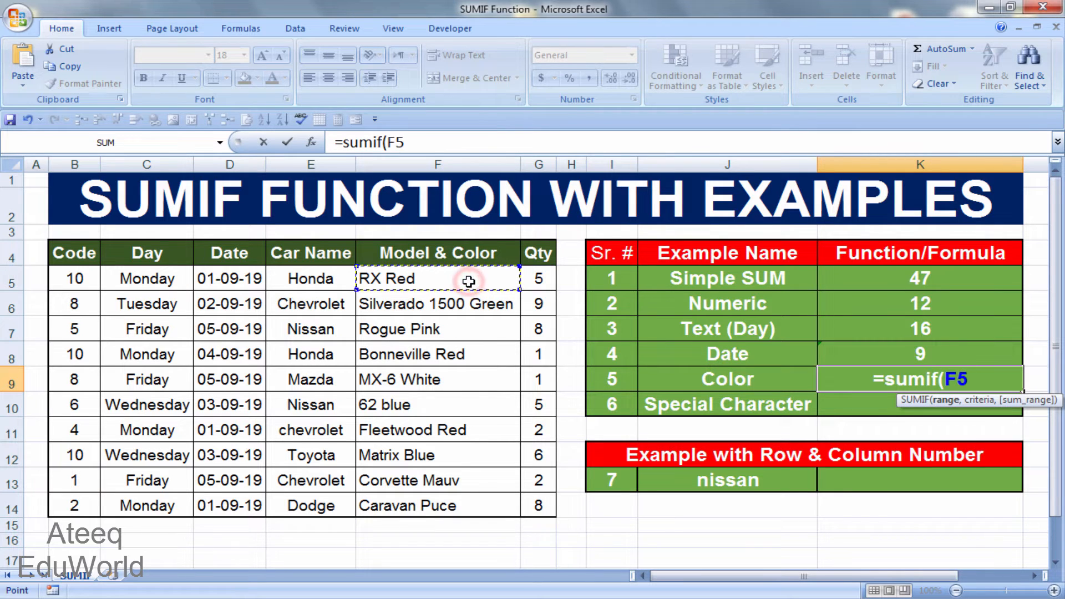
left_click_drag(469, 282, 468, 511)
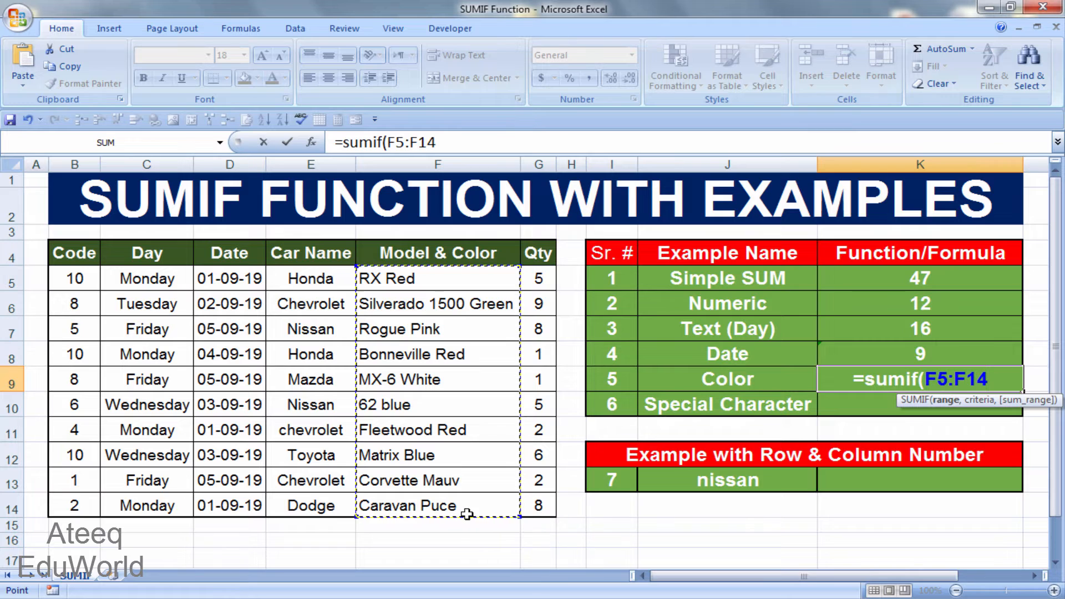
type(",")
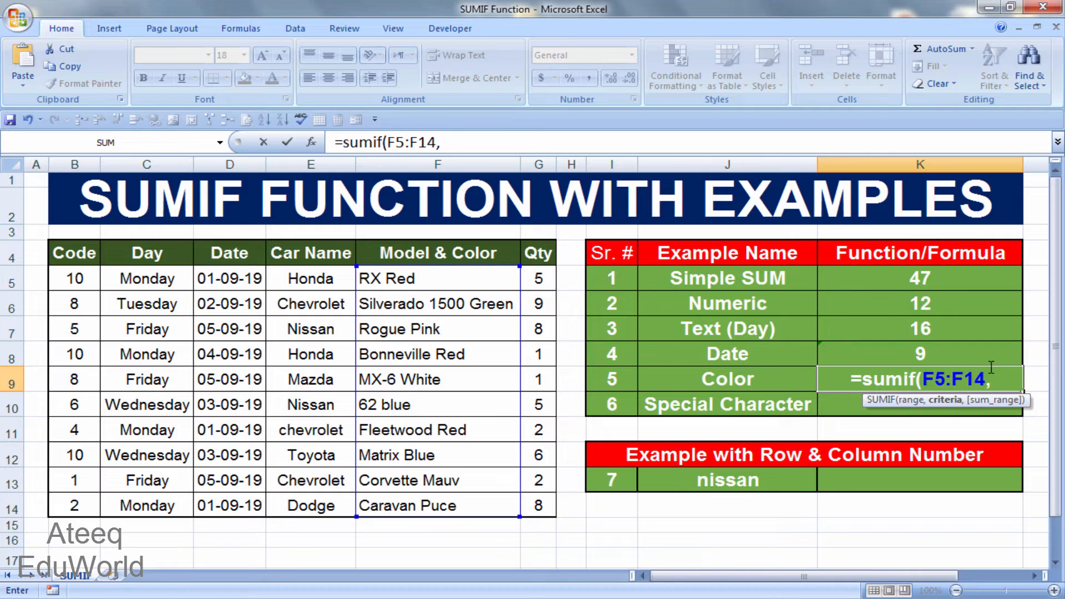
type("\"")
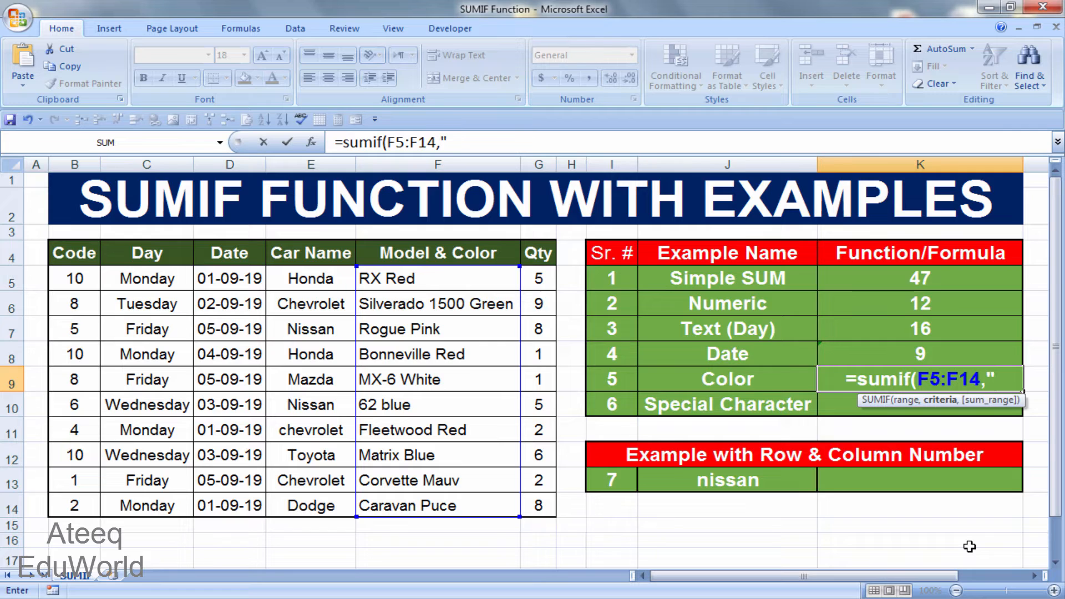
type("*")
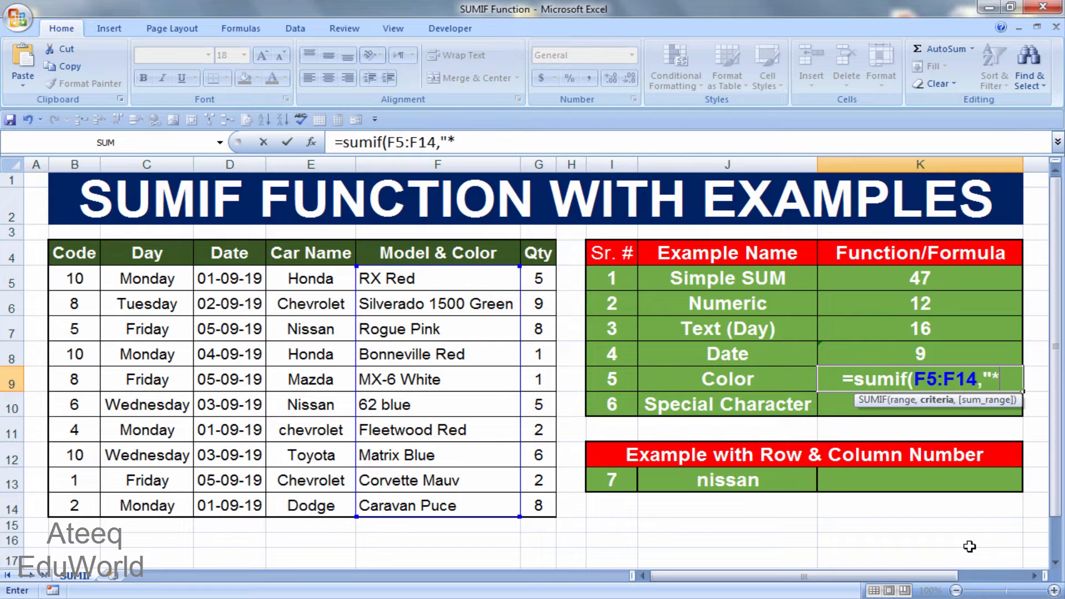
type("red")
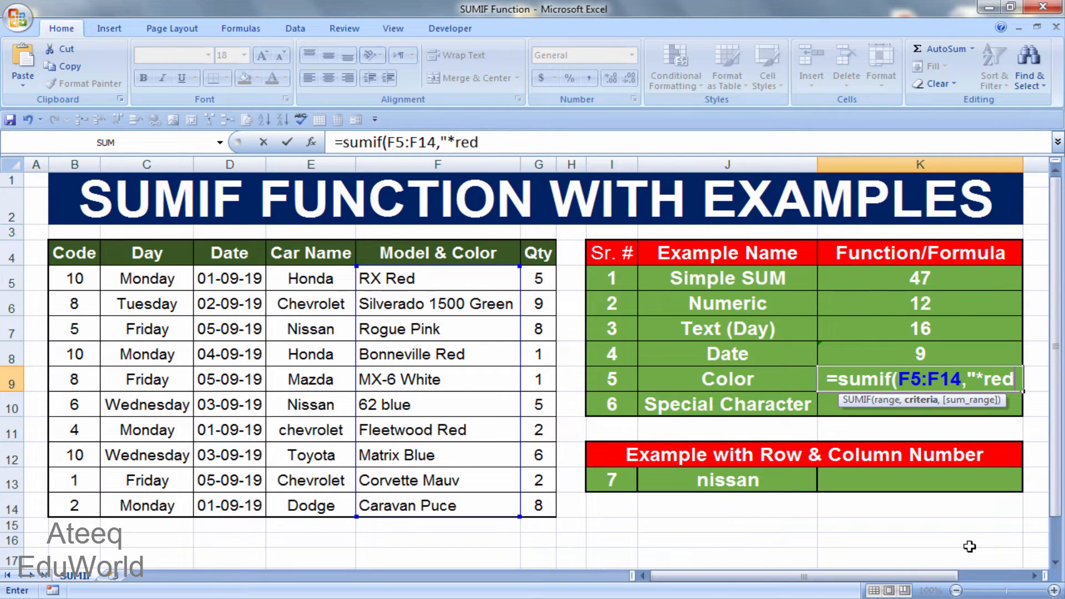
type("*")
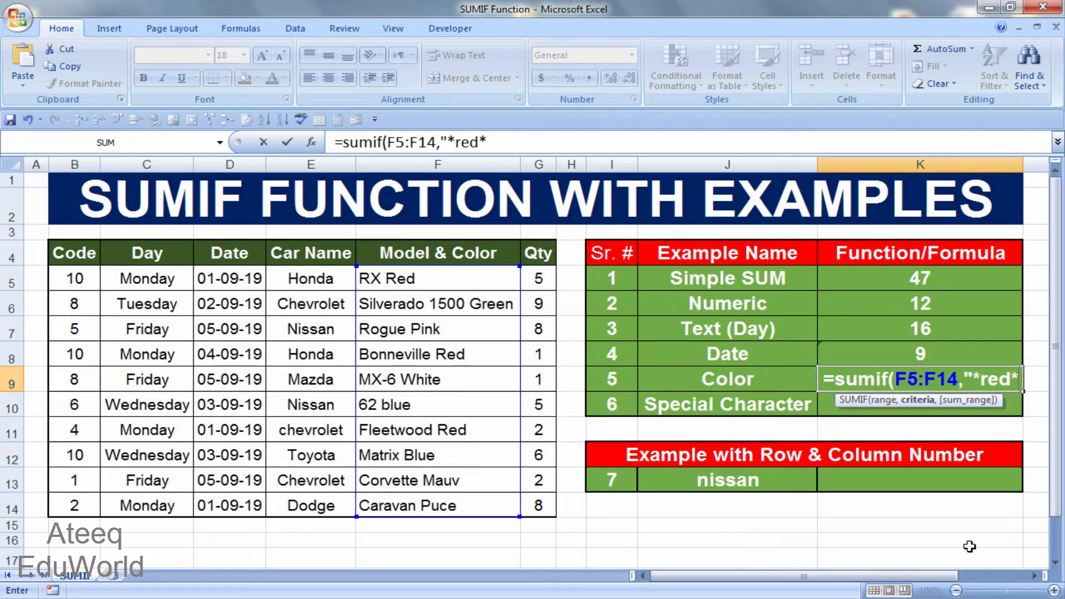
type("\"")
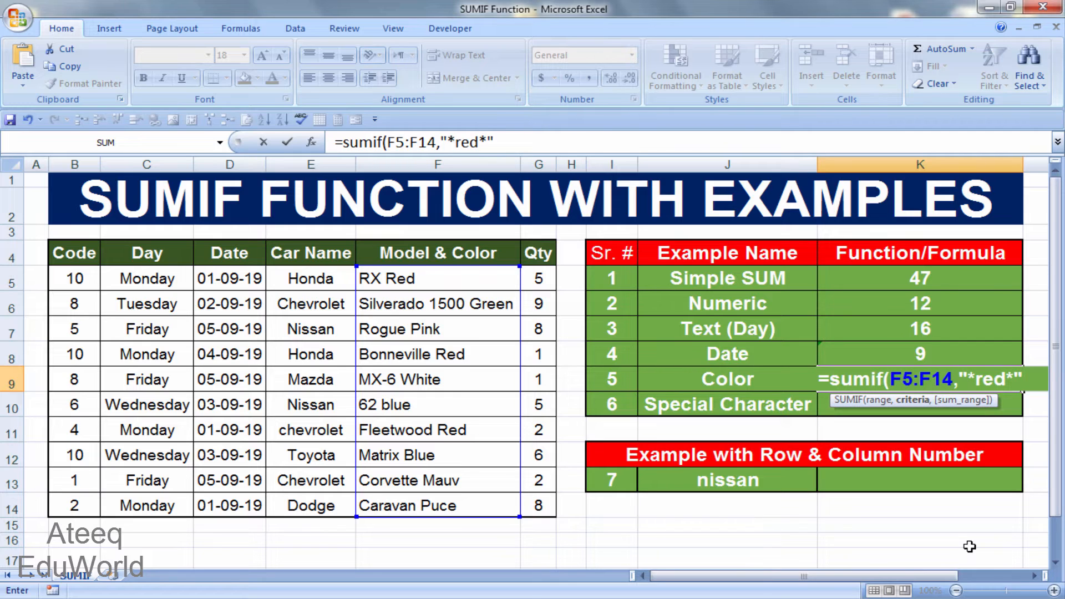
type(",")
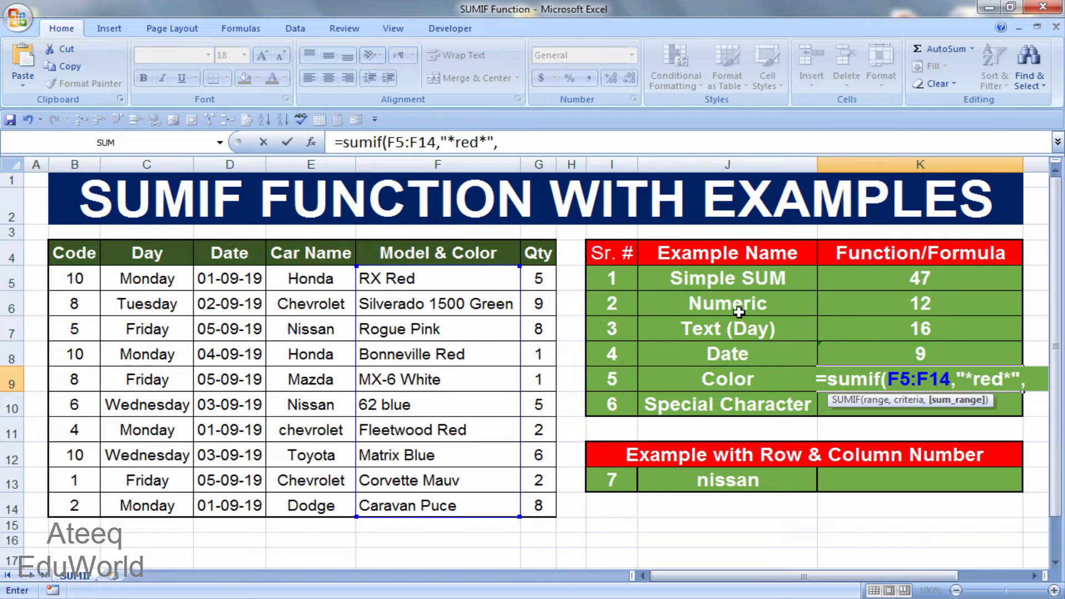
left_click_drag(542, 277, 553, 505)
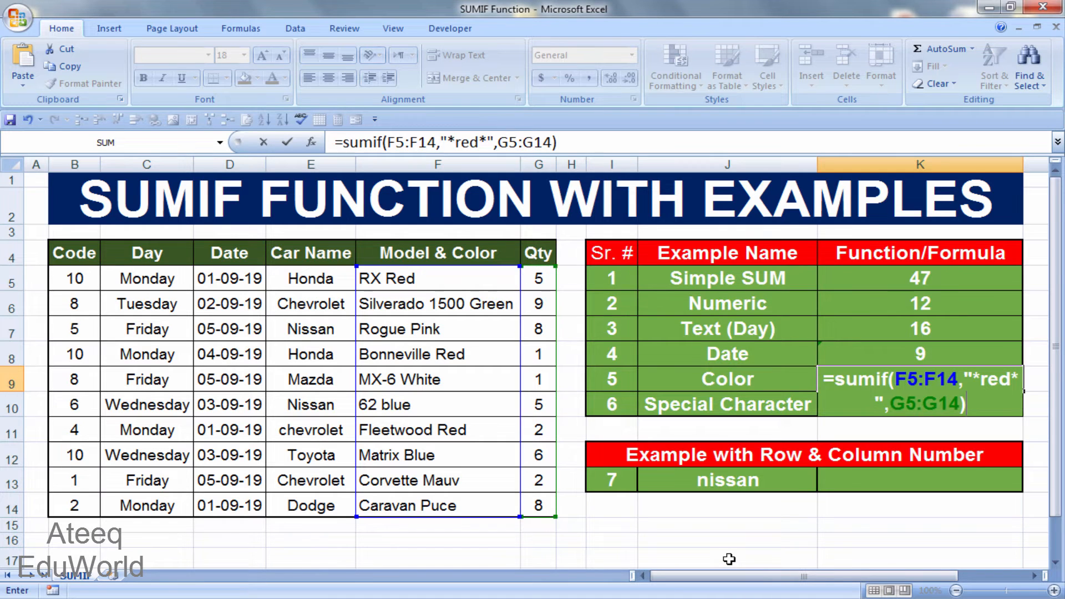
key("Return")
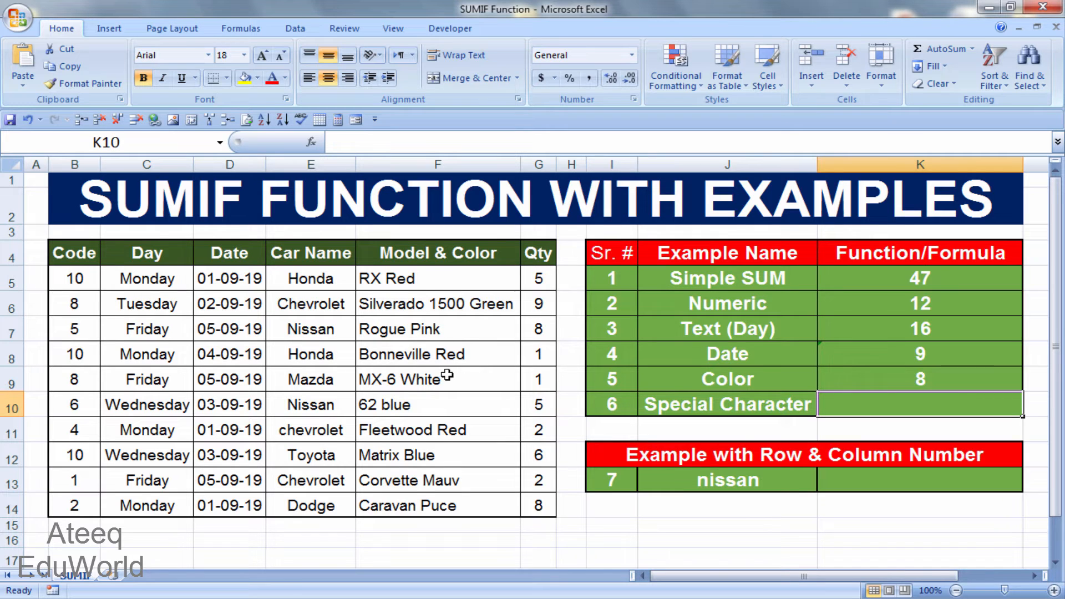
Check the Color formula in K9 against the table rows whose Model & Color contains Red.
left_click(422, 281)
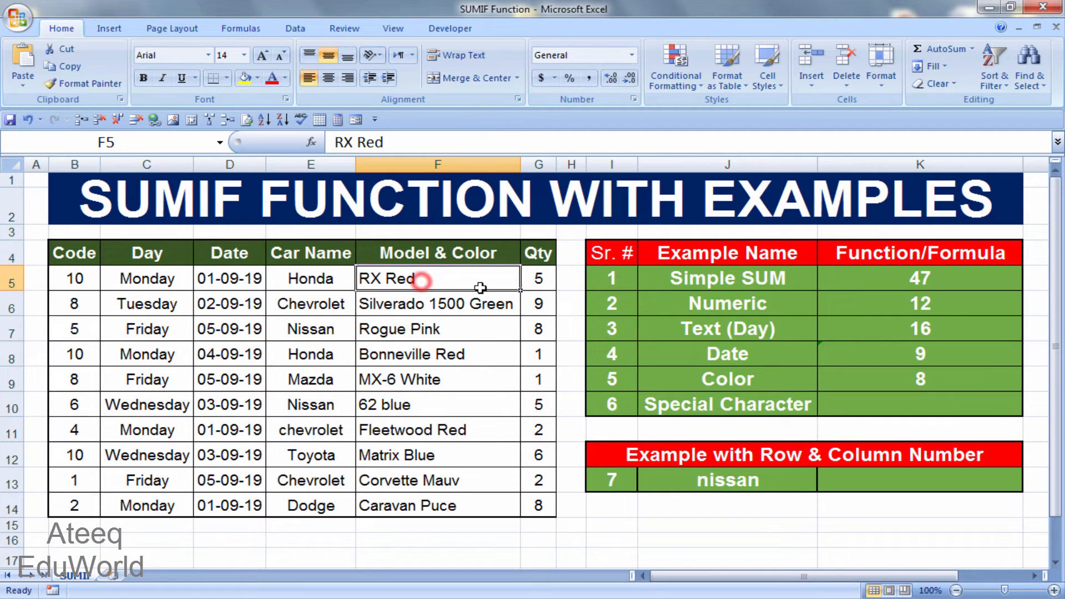
left_click(491, 356)
left_click(481, 430)
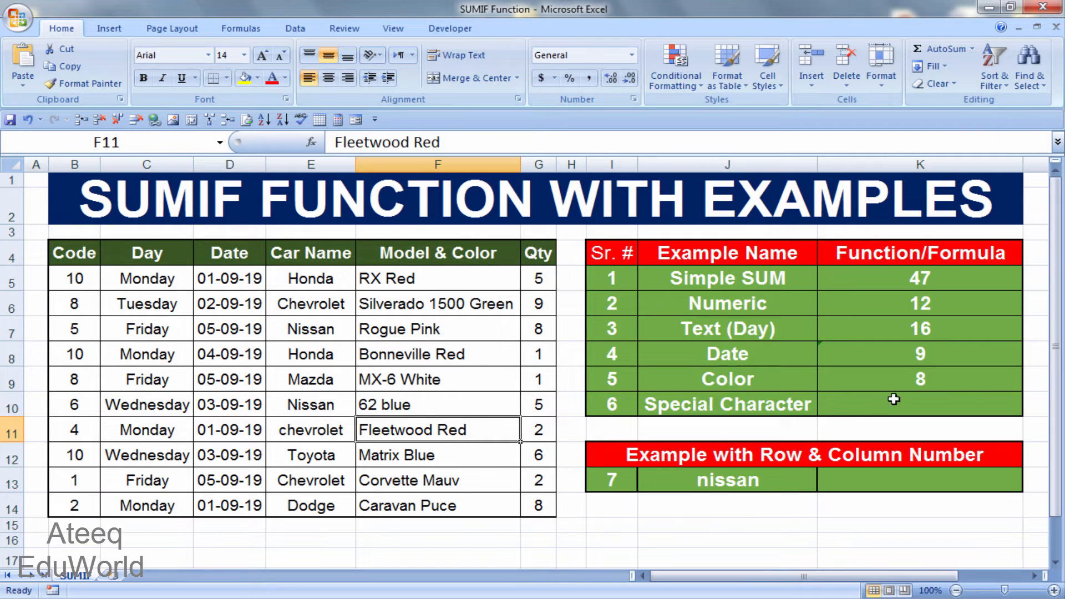
left_click(914, 380)
Enter =SUMIF(G5:G14,"<5",G5:G14) in K10 for the Special Character example to add the quantities below 5.
left_click(879, 408)
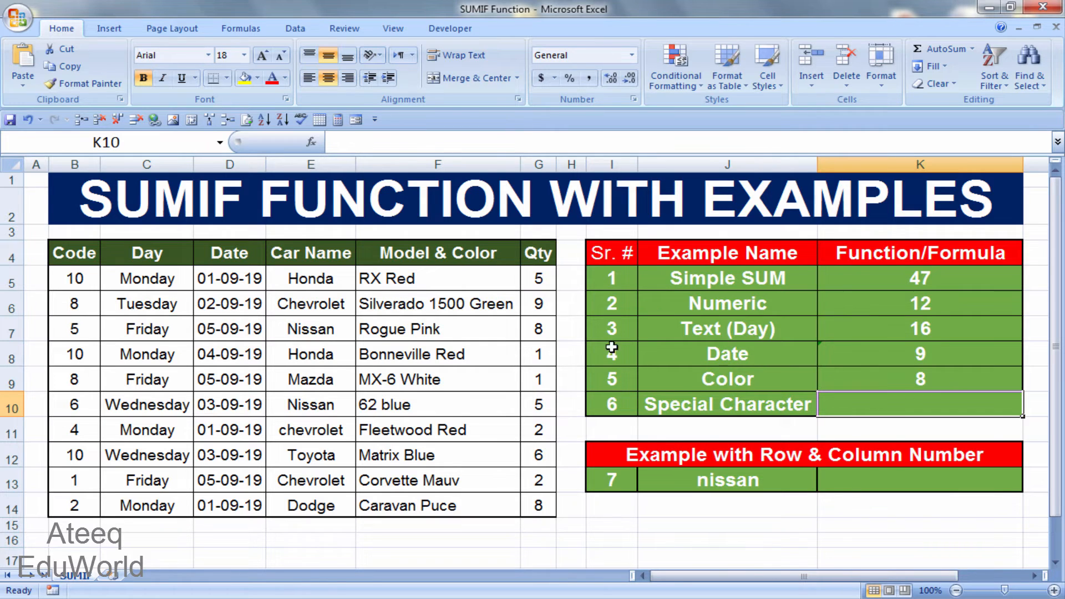
type("=sumif(")
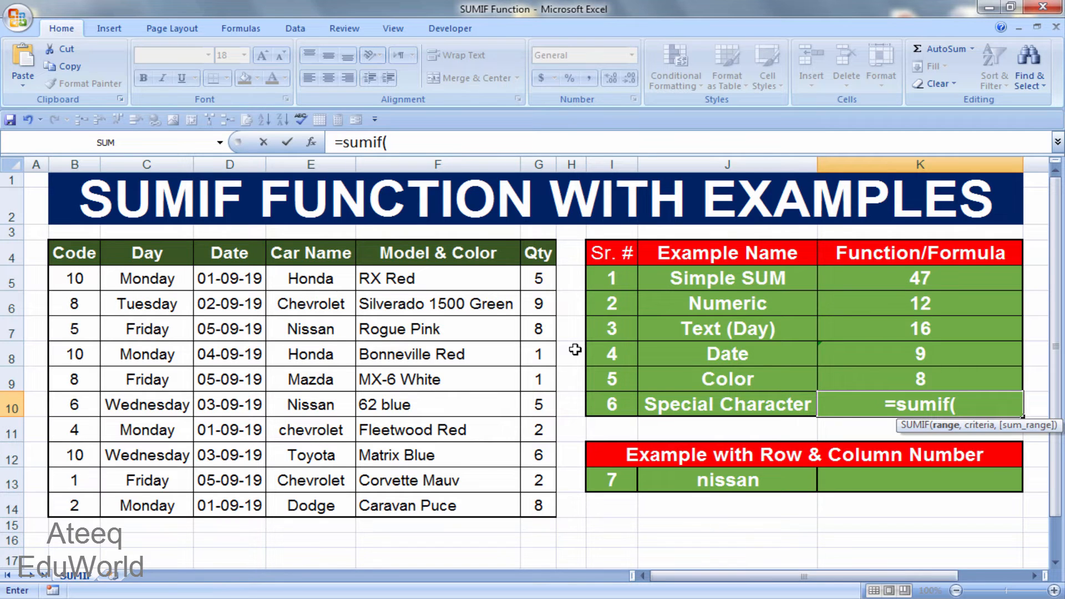
left_click_drag(541, 277, 540, 506)
type(",")
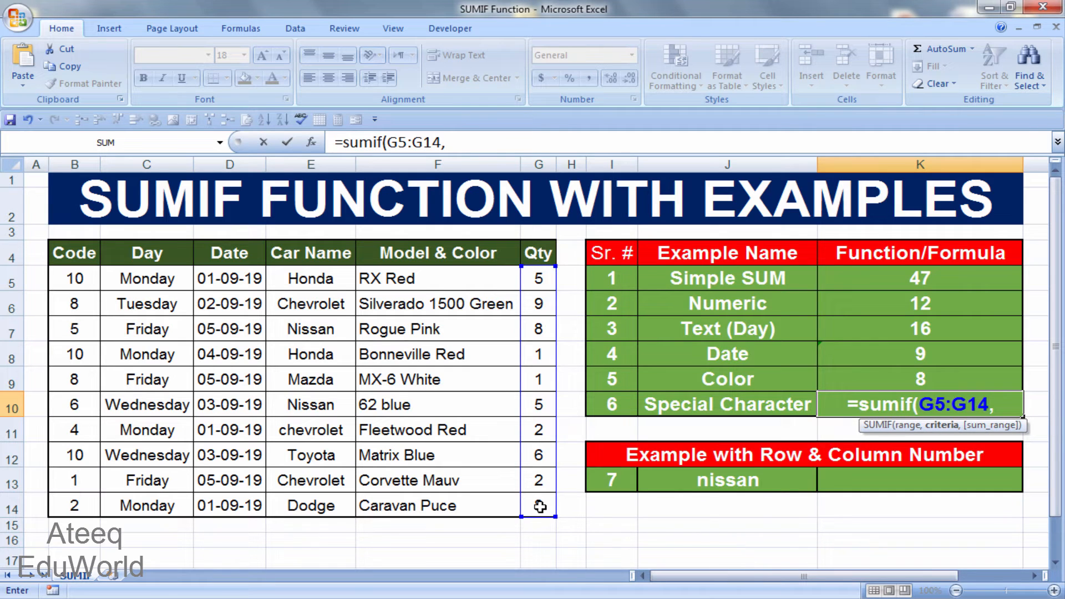
type("\"")
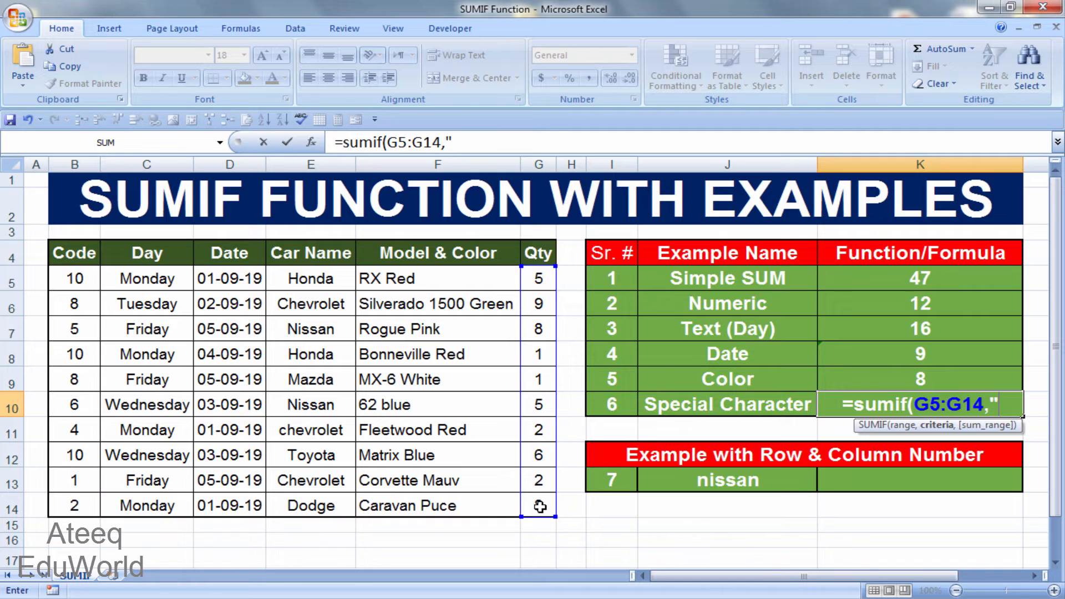
type("<")
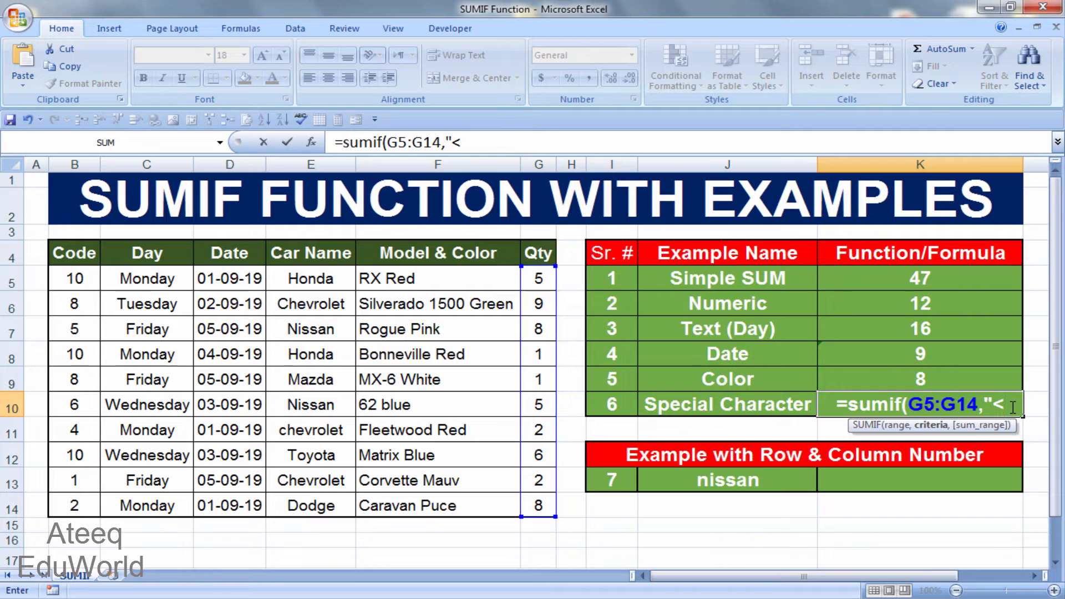
type("5\"")
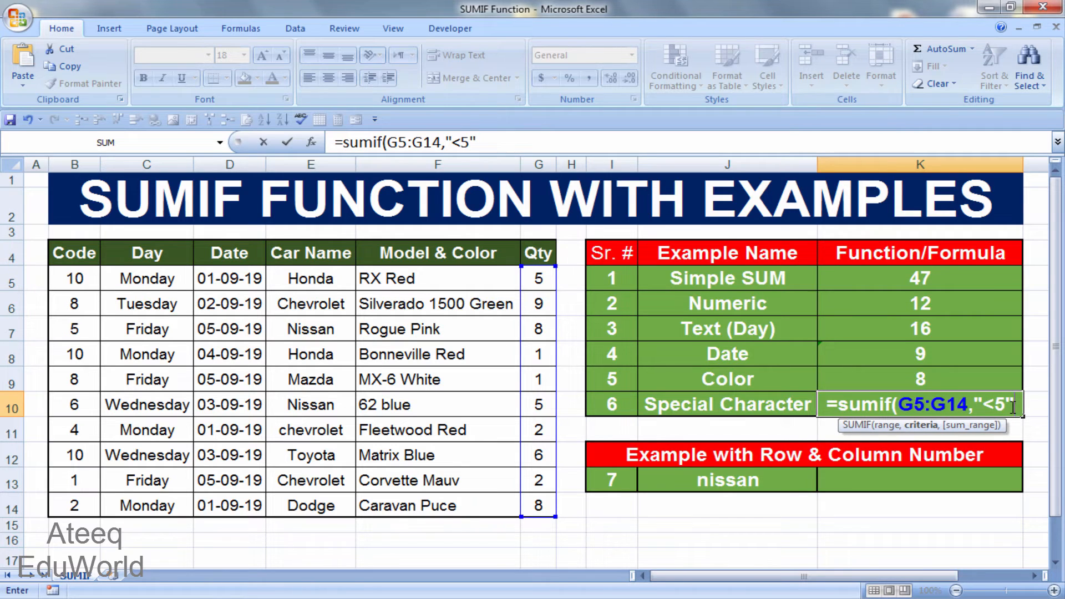
type(",")
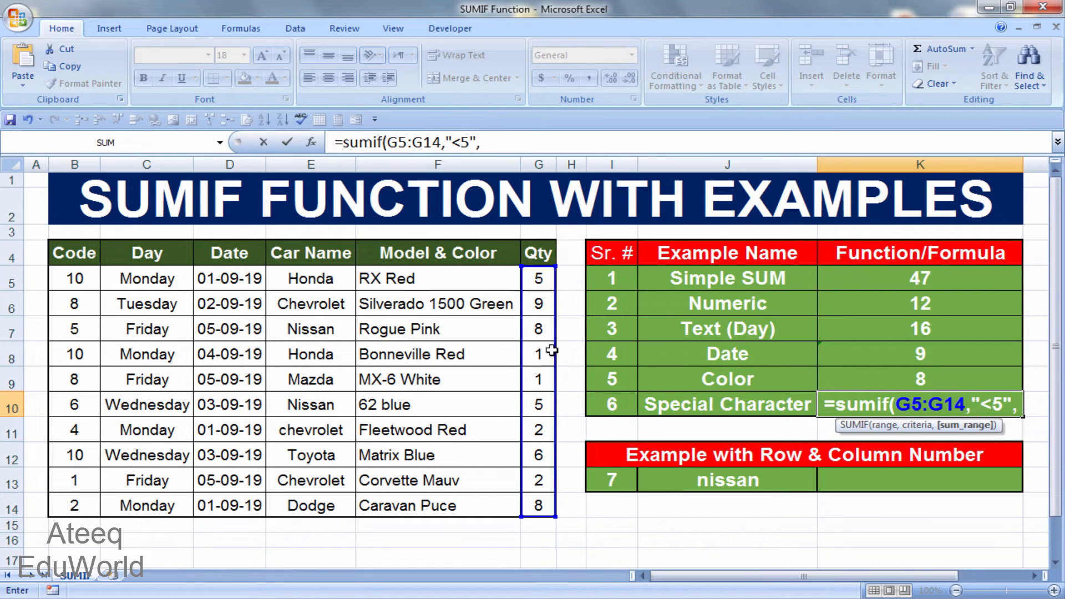
left_click_drag(541, 281, 538, 512)
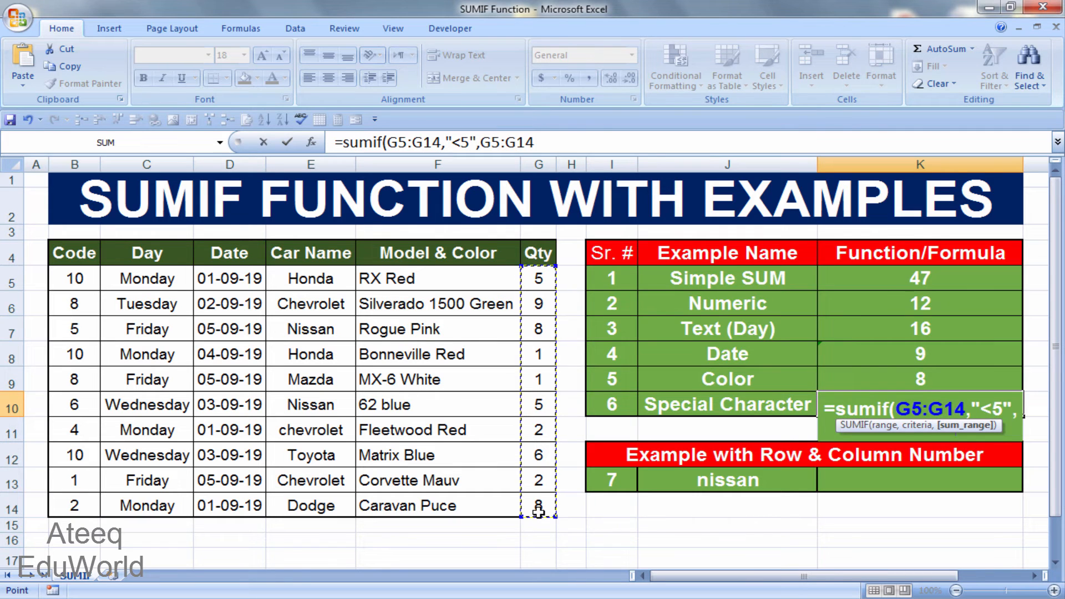
type(")")
key("Return")
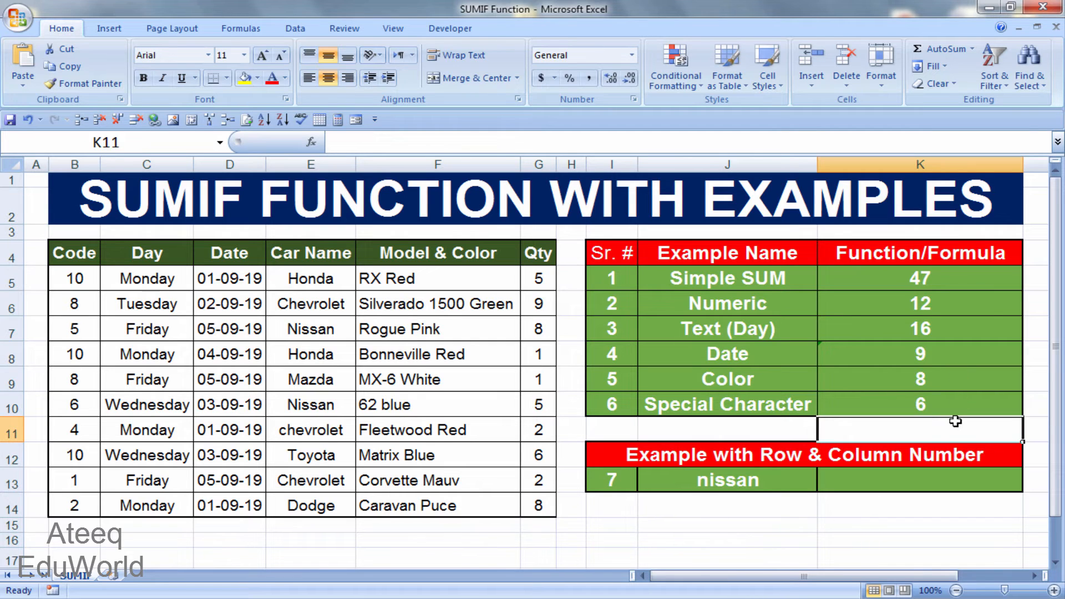
Check the Special Character formula in K10 against the Qty cells holding values below 5.
left_click(961, 408)
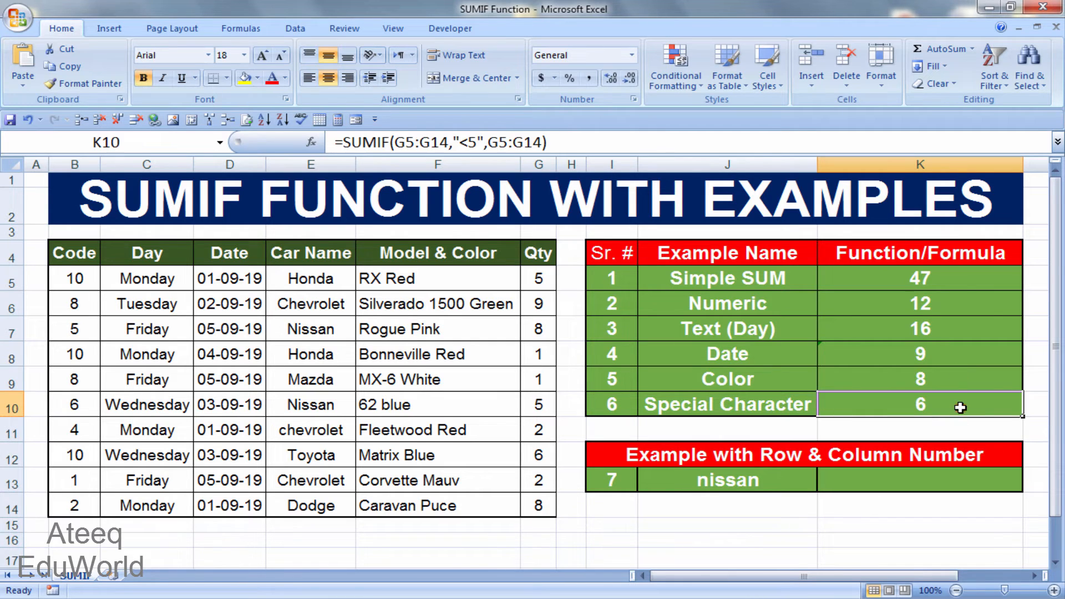
left_click(549, 356)
left_click(548, 381)
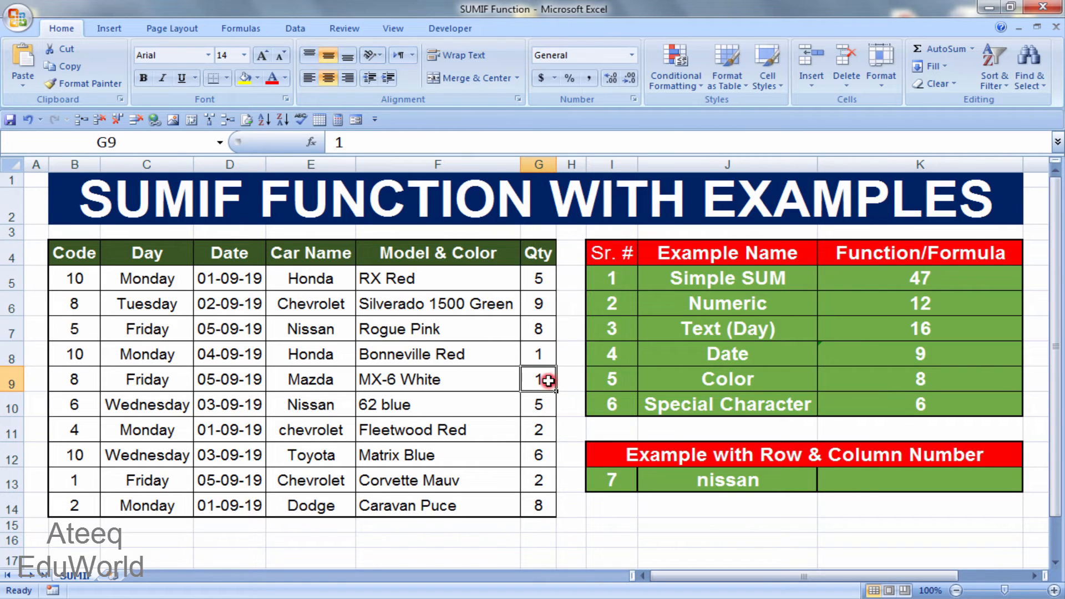
left_click(545, 430)
left_click(537, 484)
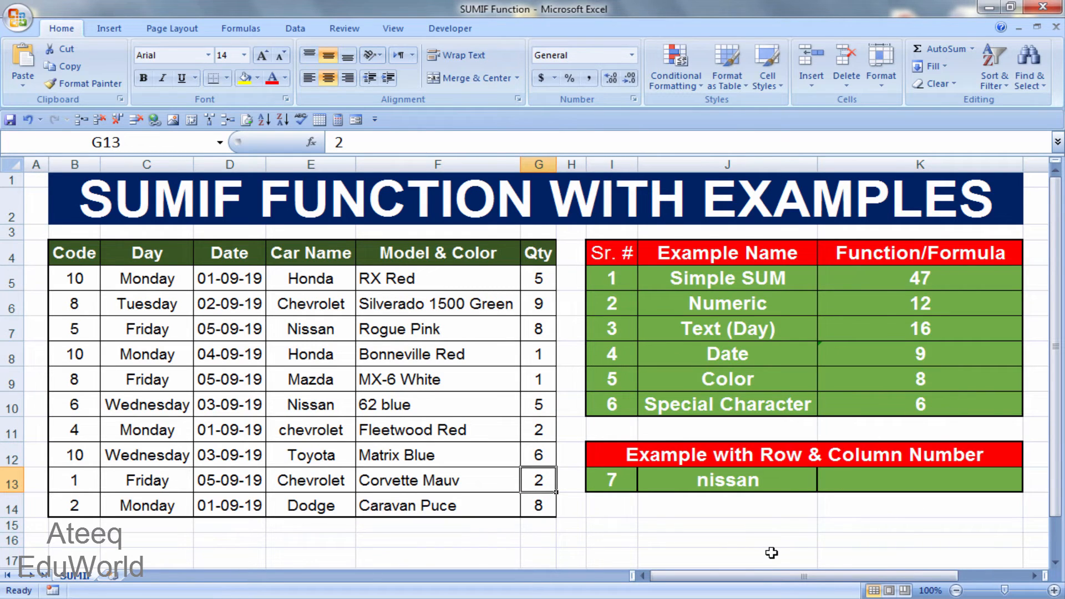
left_click(771, 552)
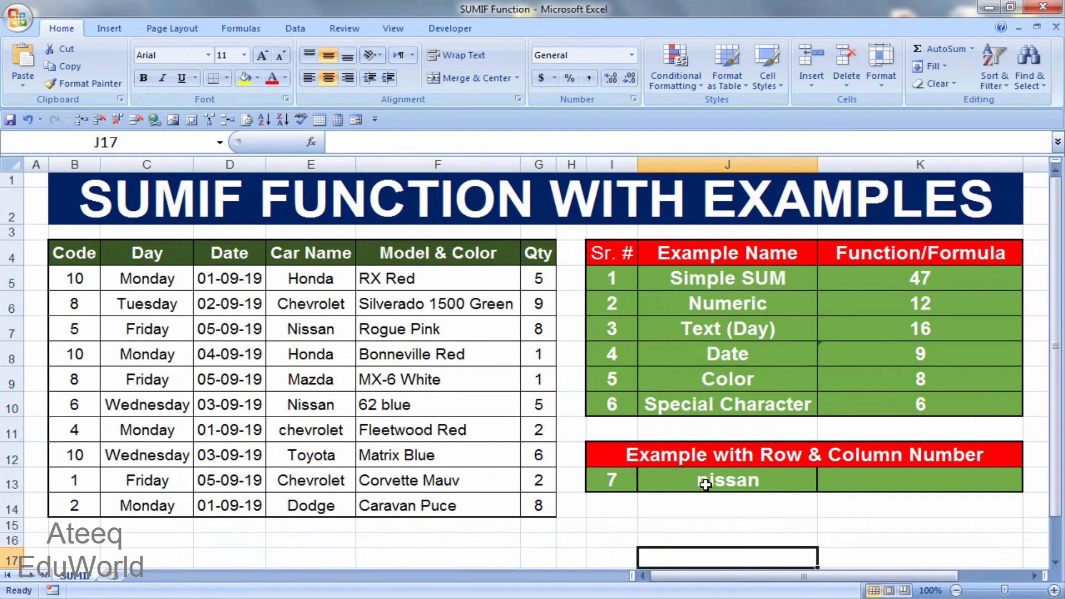
Compare the nissan criterion cell J13 with the criteria written directly in the Numeric, Text (Day) and Date formulas.
left_click(657, 481)
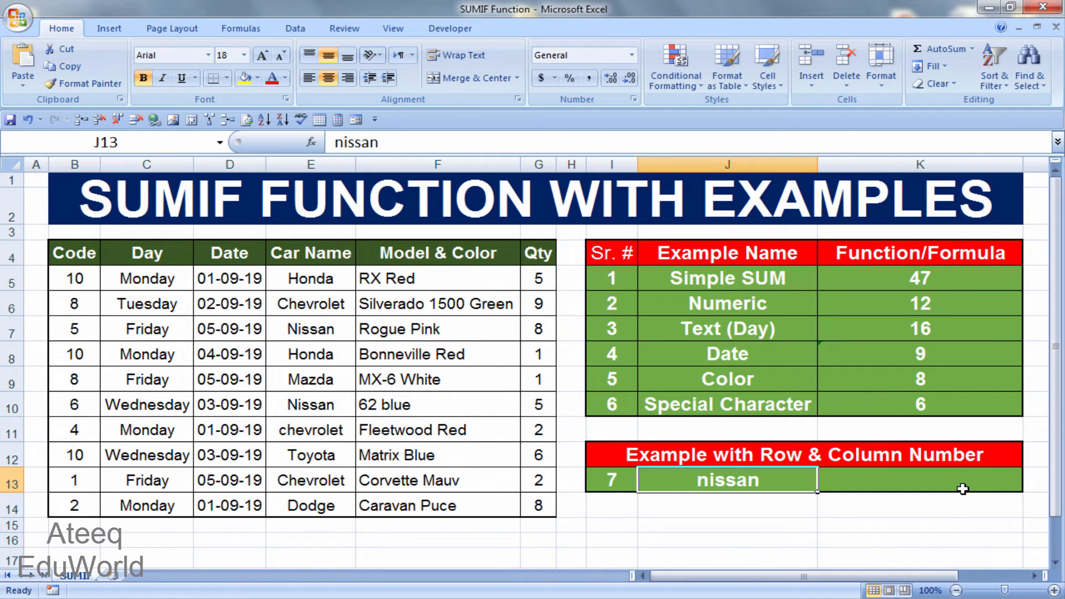
left_click(914, 308)
left_click(929, 350)
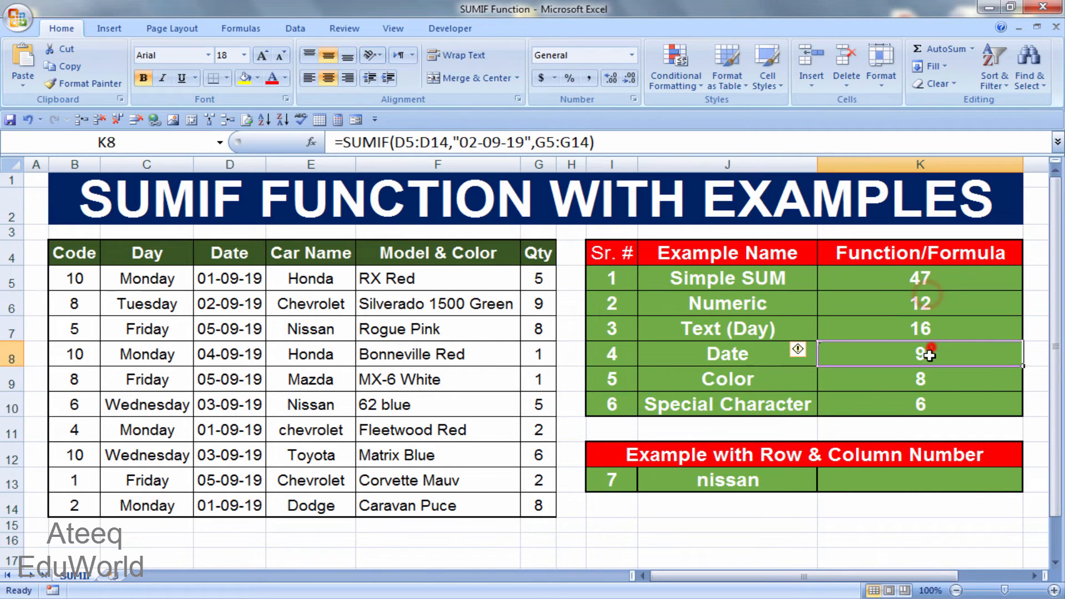
left_click(927, 314)
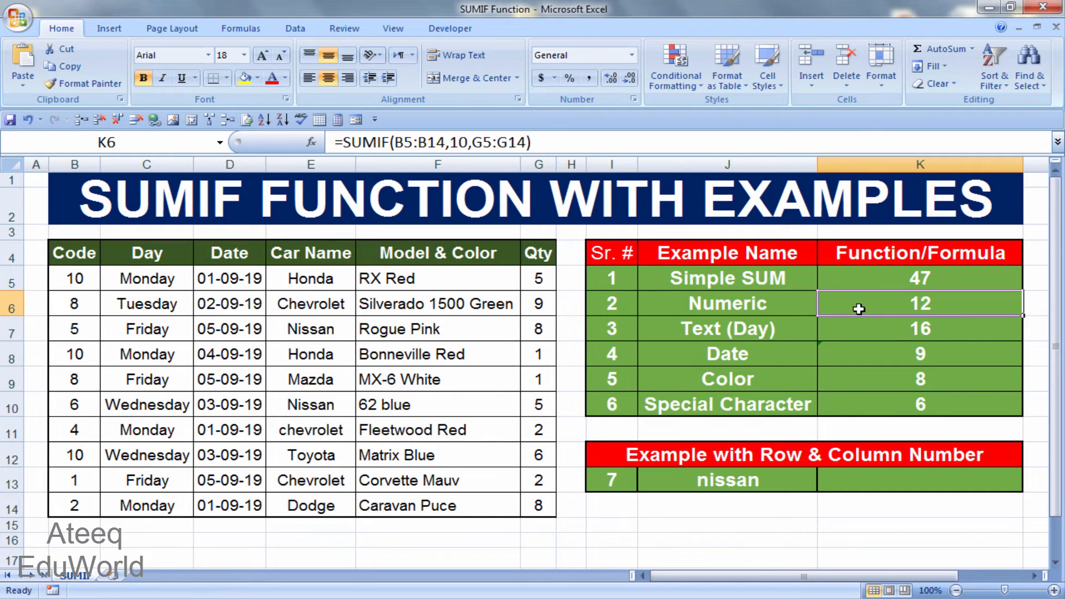
left_click(915, 335)
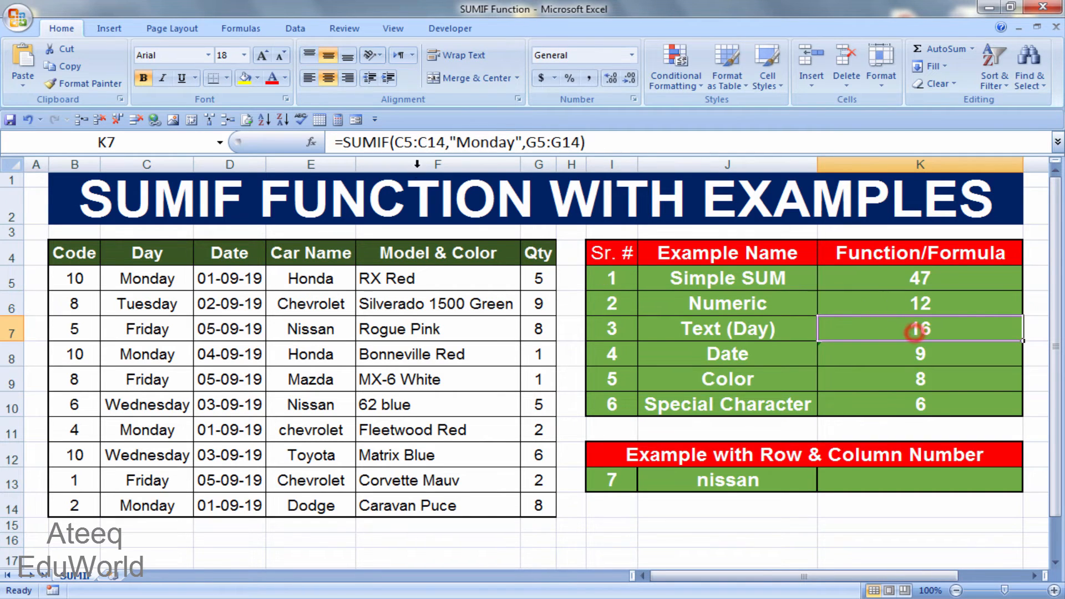
left_click(940, 359)
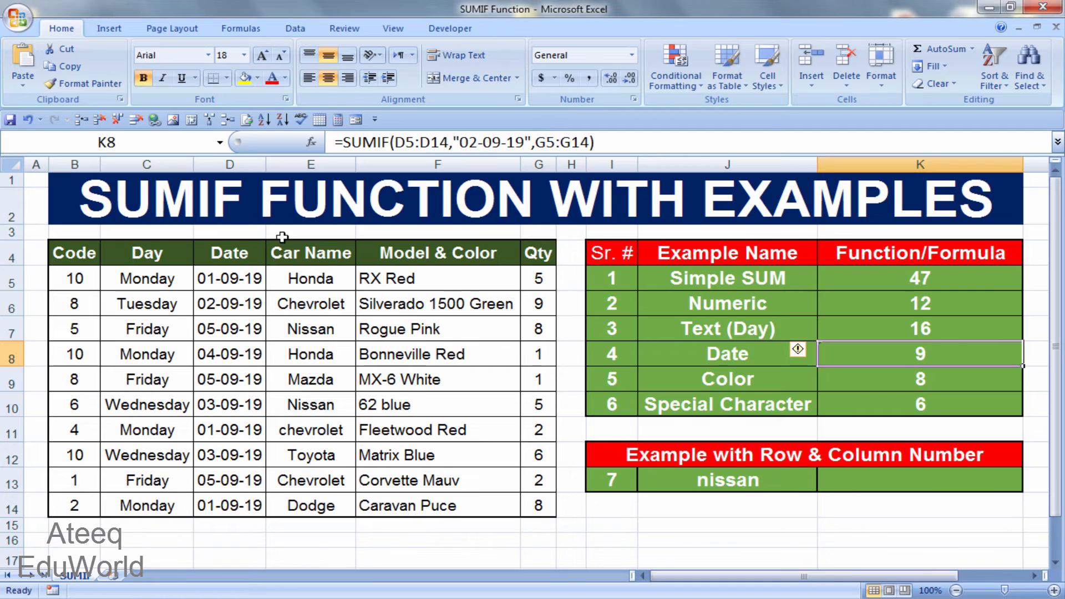
Enter =SUMIF(E5:E14,J13,G5:G14) in K13 to add the quantities whose car name matches the criterion in J13.
left_click(865, 483)
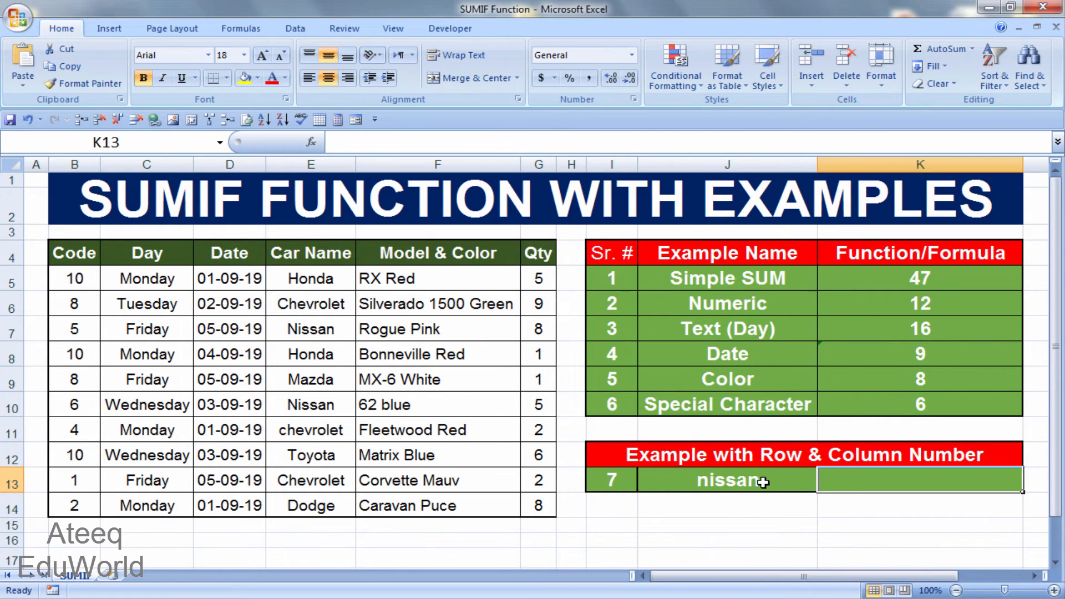
left_click(871, 542)
left_click(879, 489)
type("=sumif(")
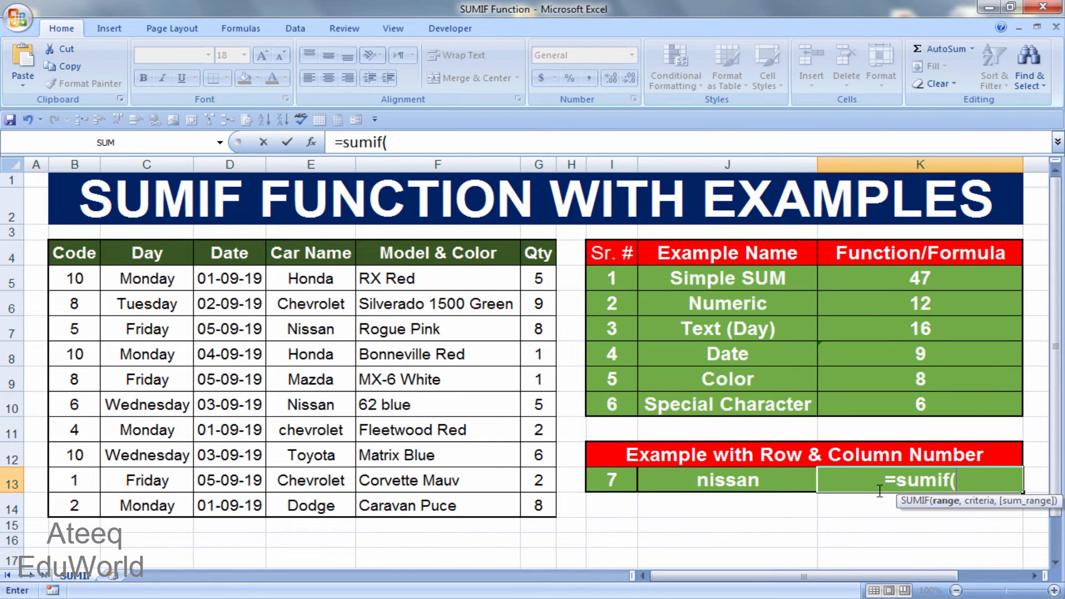
left_click_drag(339, 278, 344, 504)
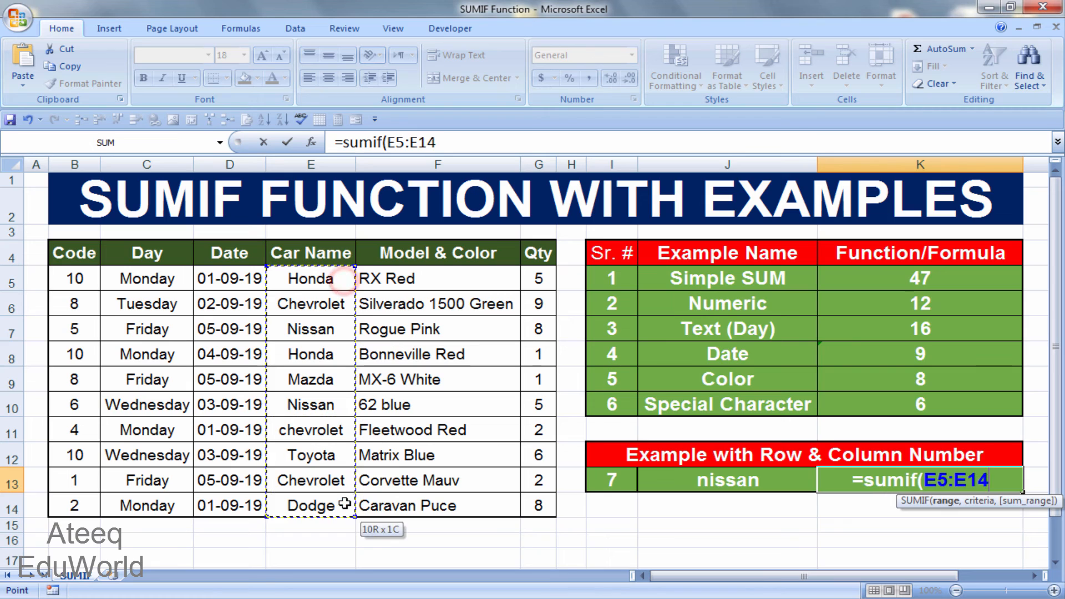
type(",")
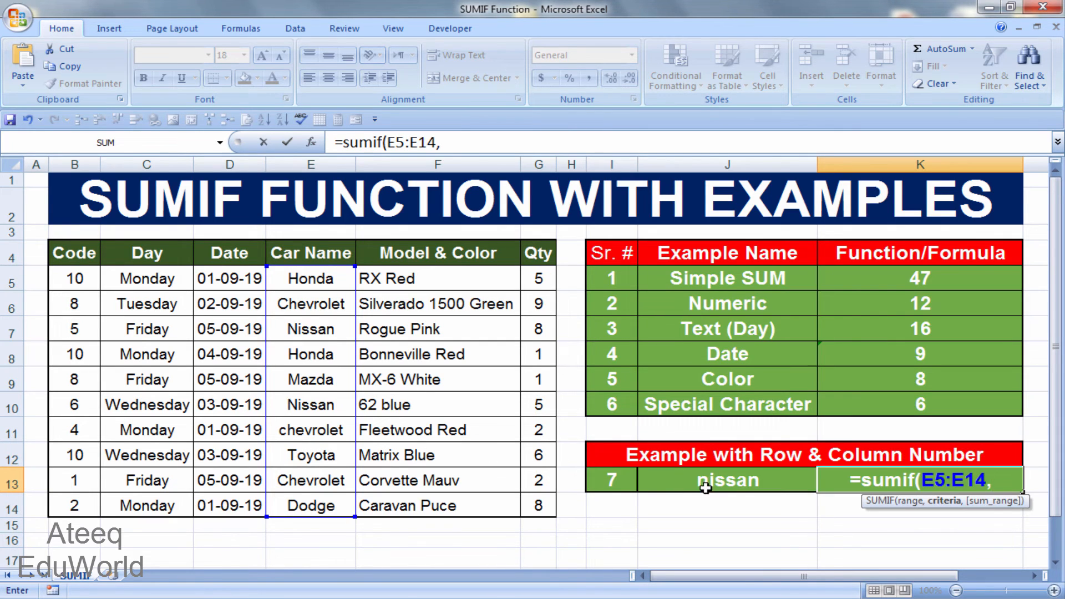
left_click(654, 478)
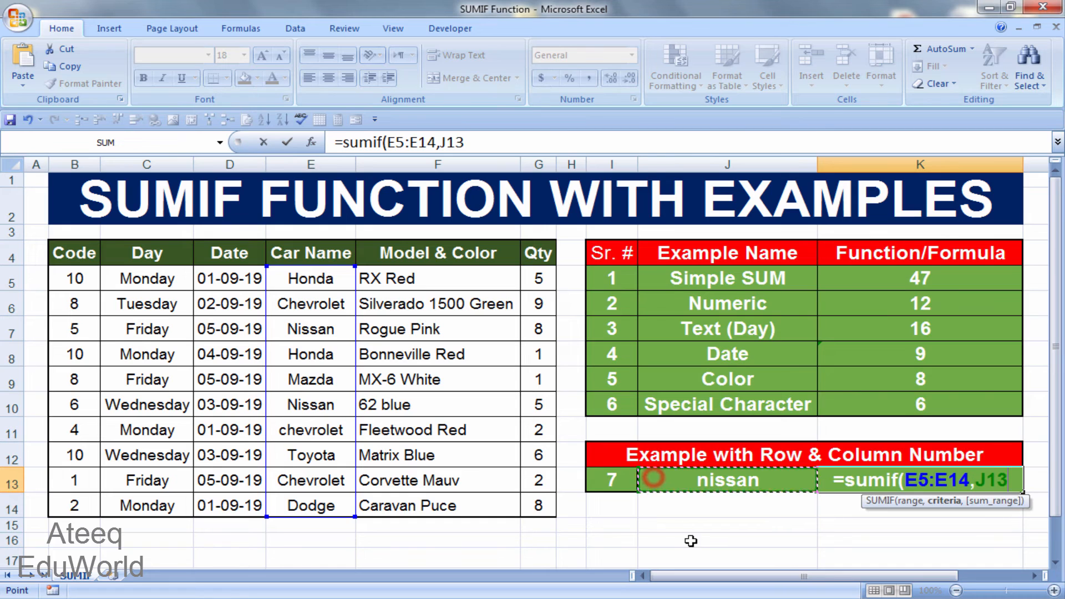
type(",")
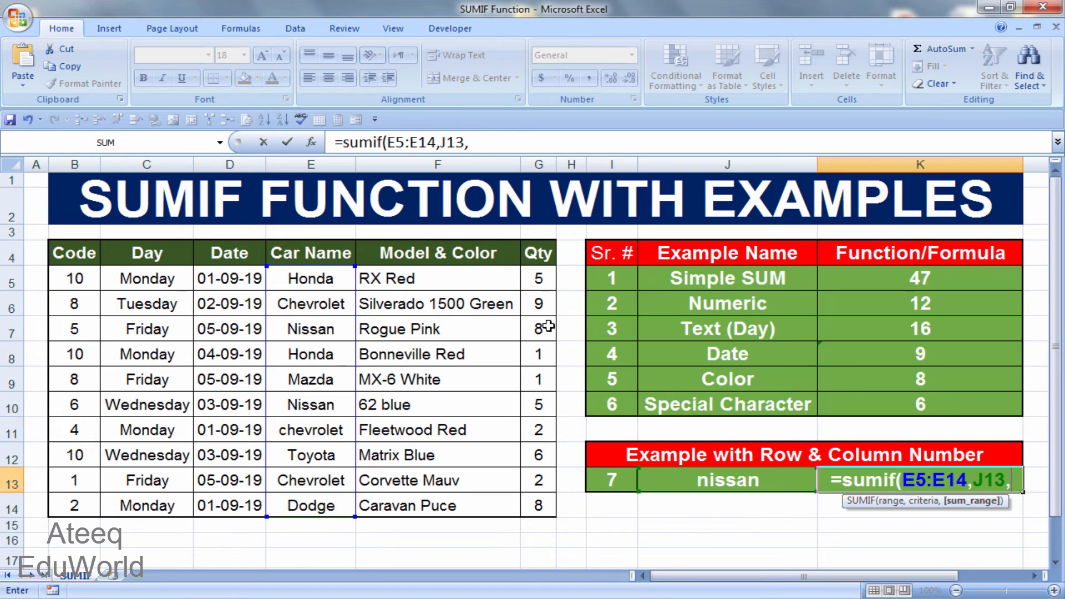
left_click_drag(540, 276, 547, 515)
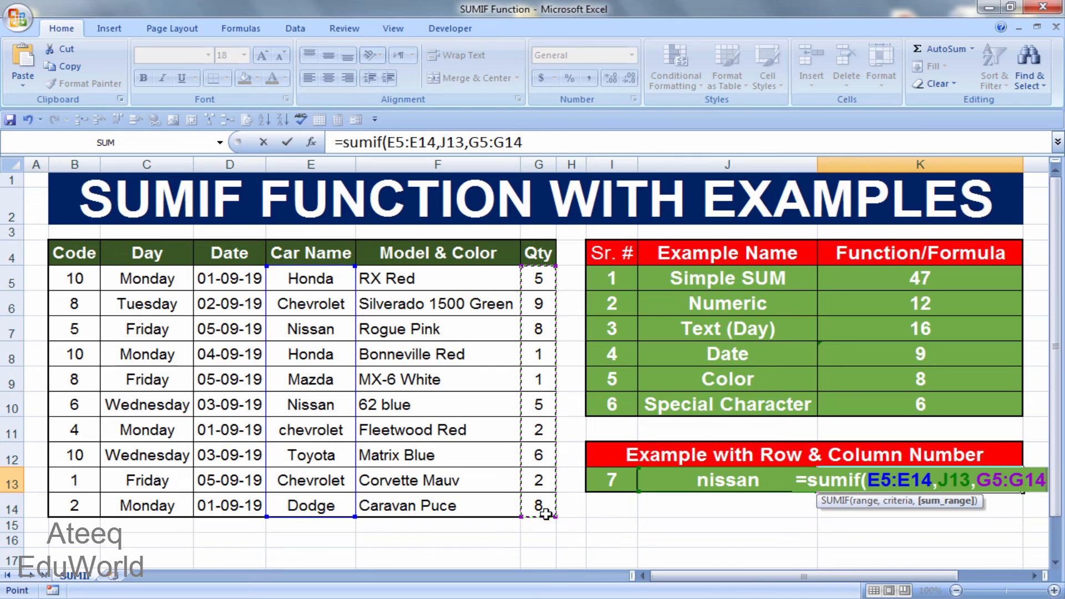
type(")")
key("Return")
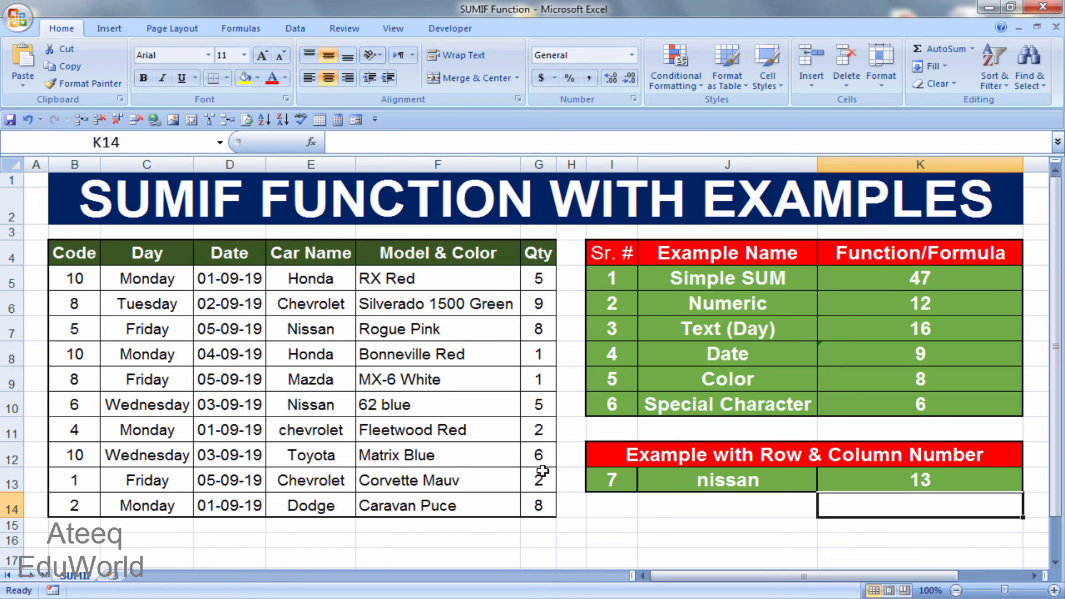
Check the formula in K13 against the table rows whose Car Name is Nissan.
left_click(325, 333)
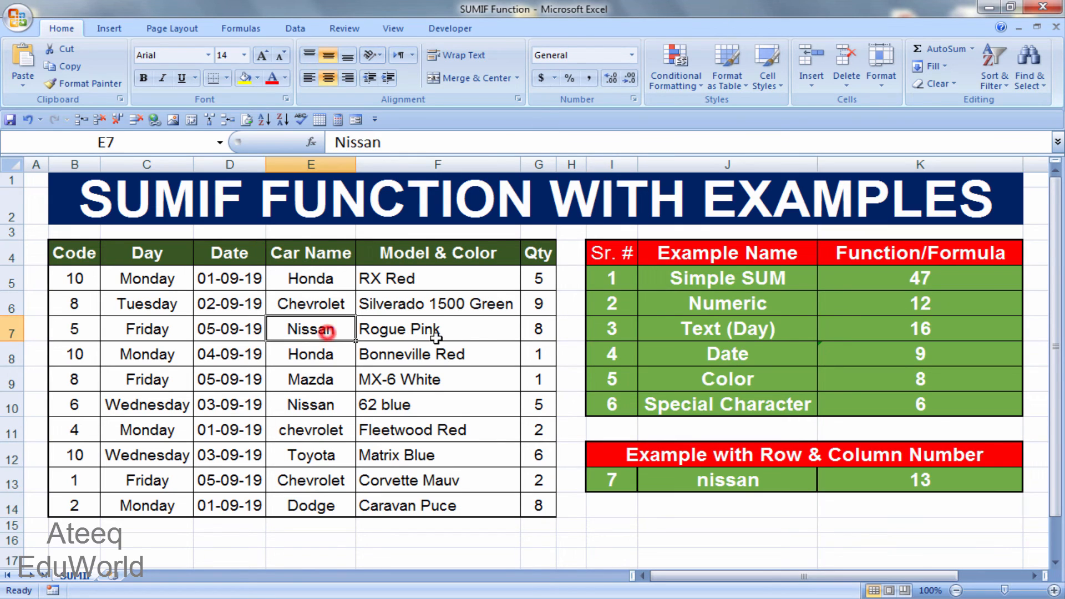
left_click(324, 412)
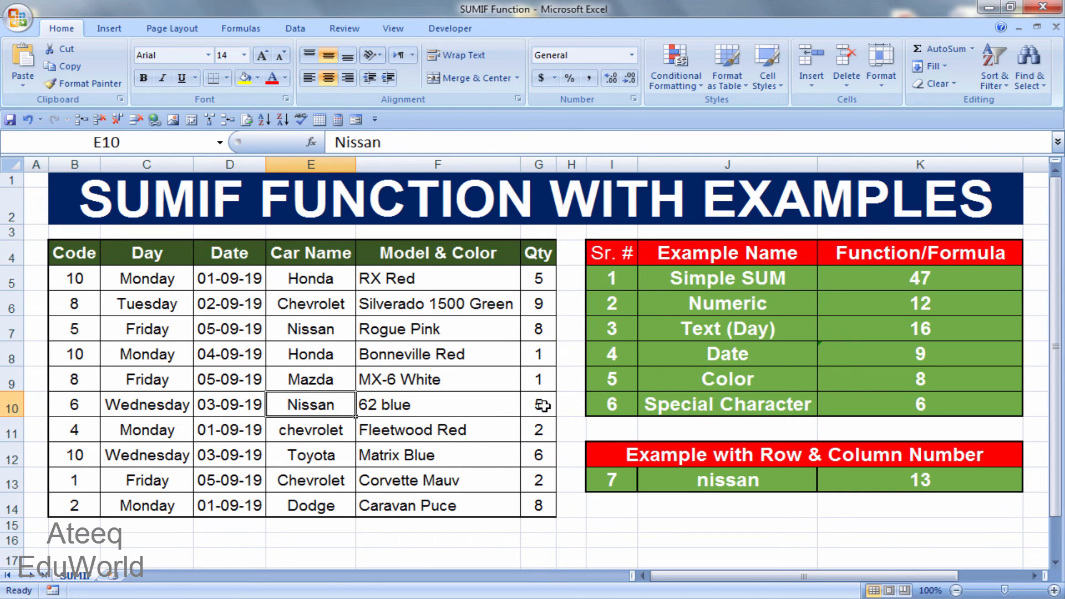
left_click(952, 485)
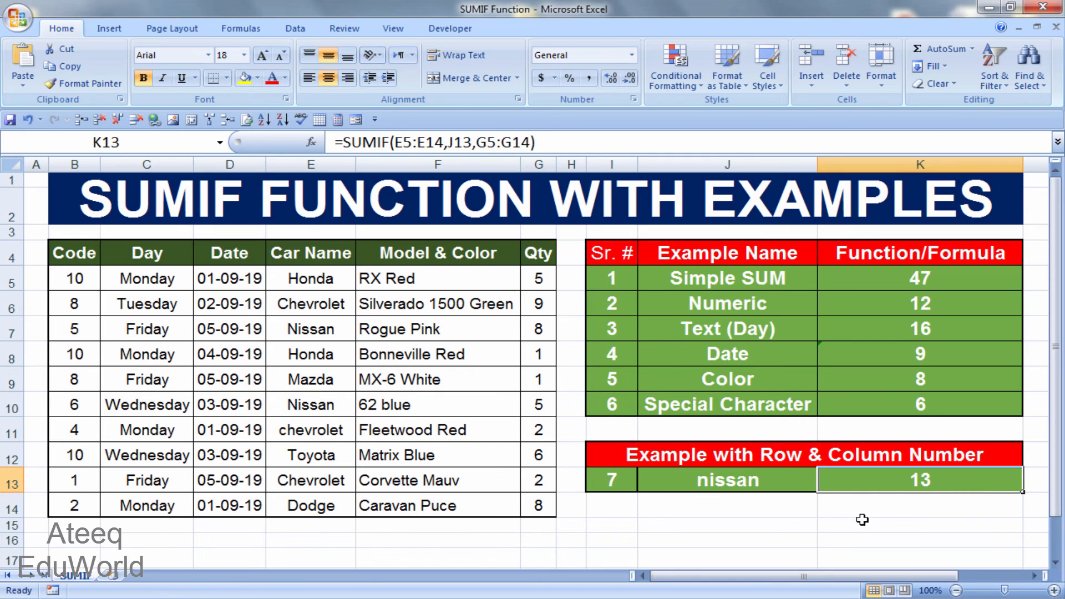
Change the car name criterion in J13 to toyota to test the cell-reference formula.
left_click(663, 482)
type("toyota")
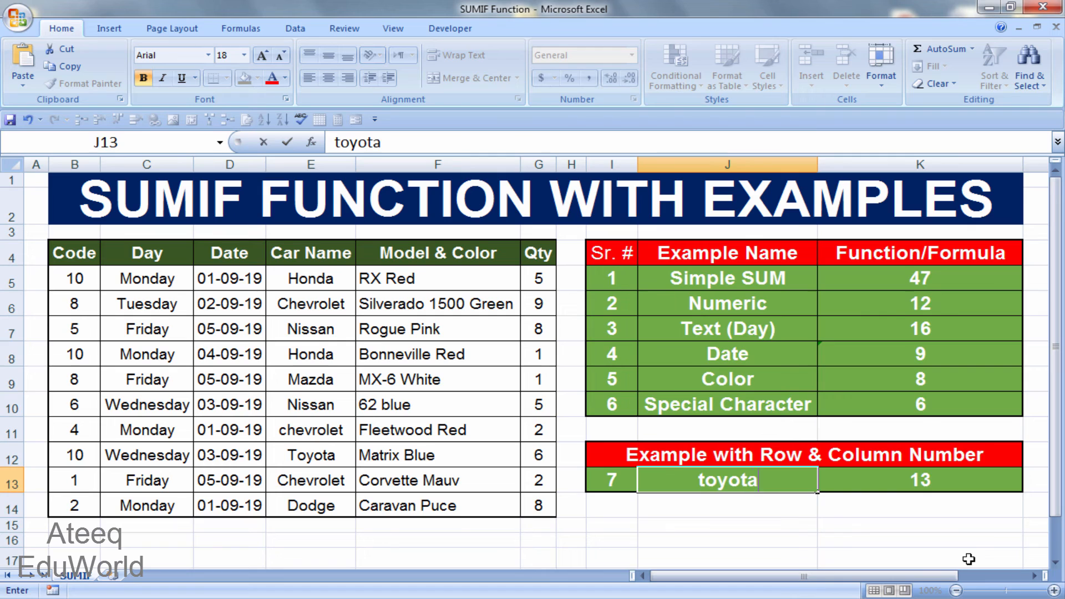
key("Return")
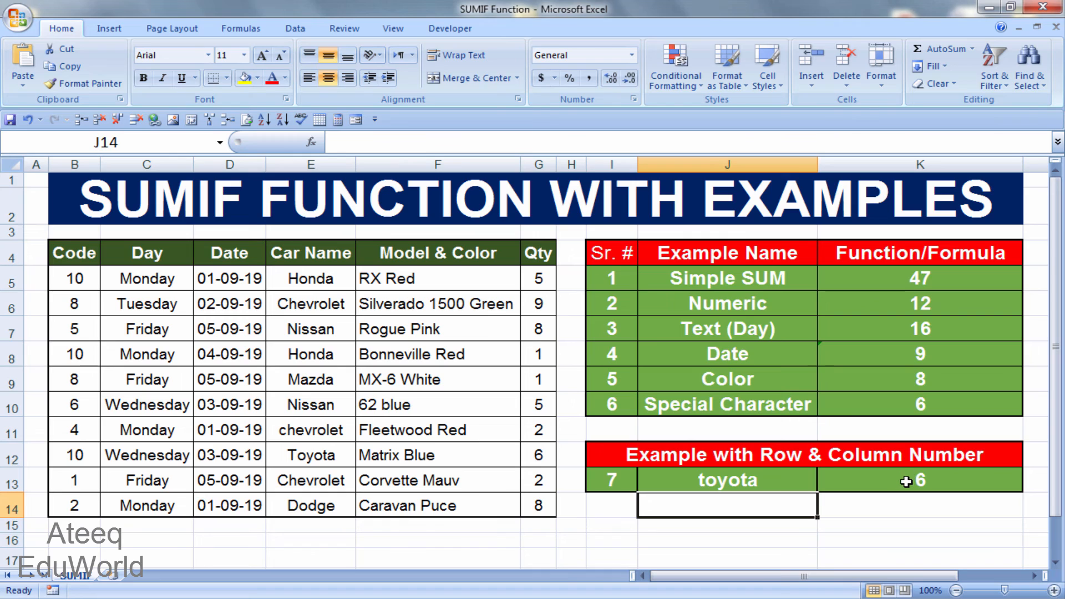
Set the car name criterion in J13 to honda.
left_click(779, 484)
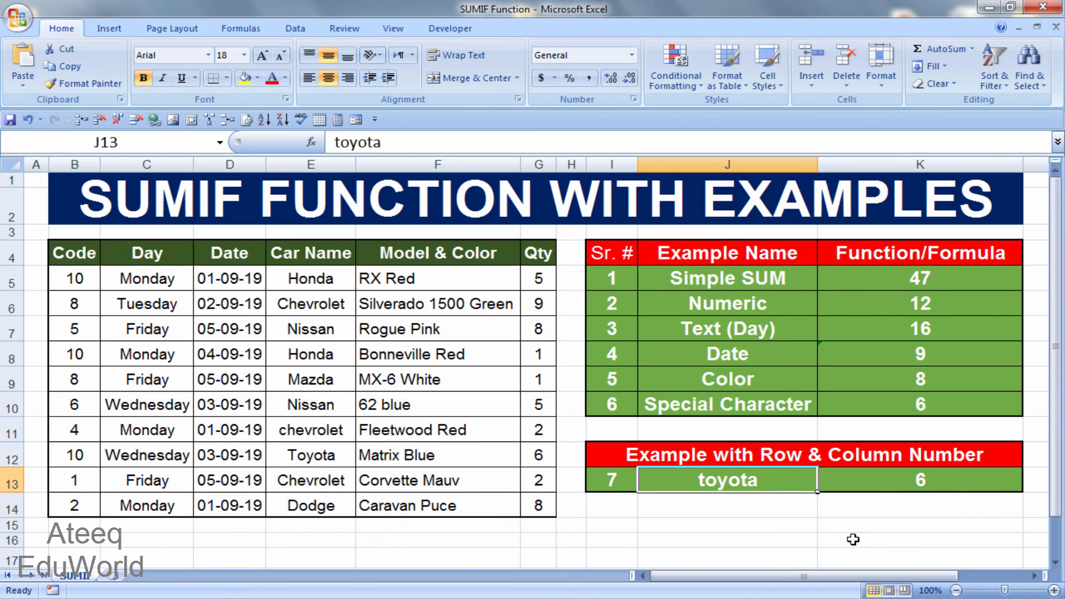
type("honad")
key("BackSpace")
key("BackSpace")
type("da")
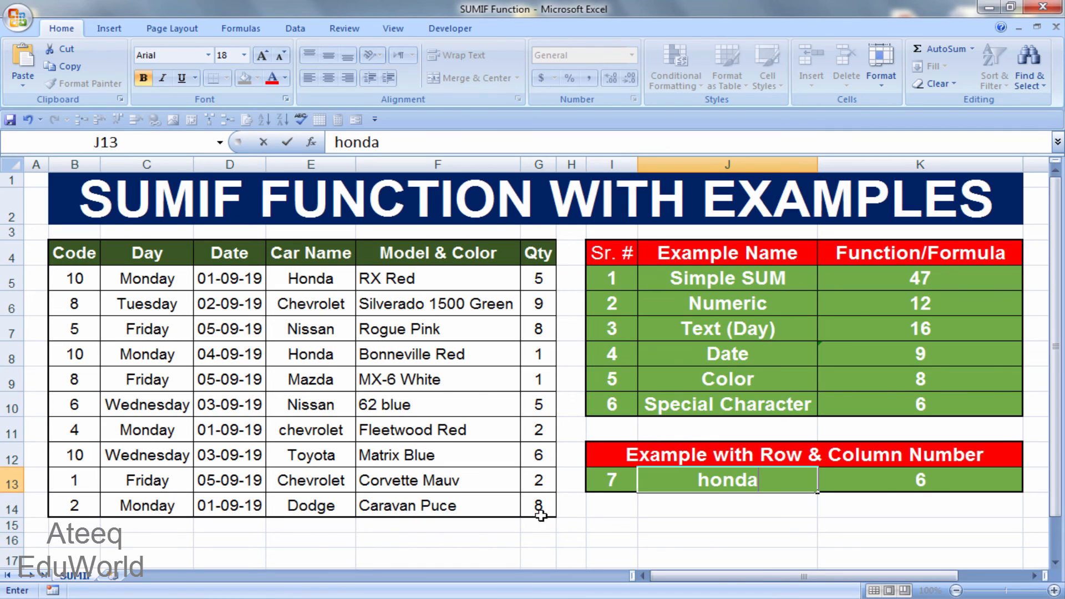
key("Return")
Check the formula in K13 against the table rows whose Car Name is Honda.
key("Up")
key("Right")
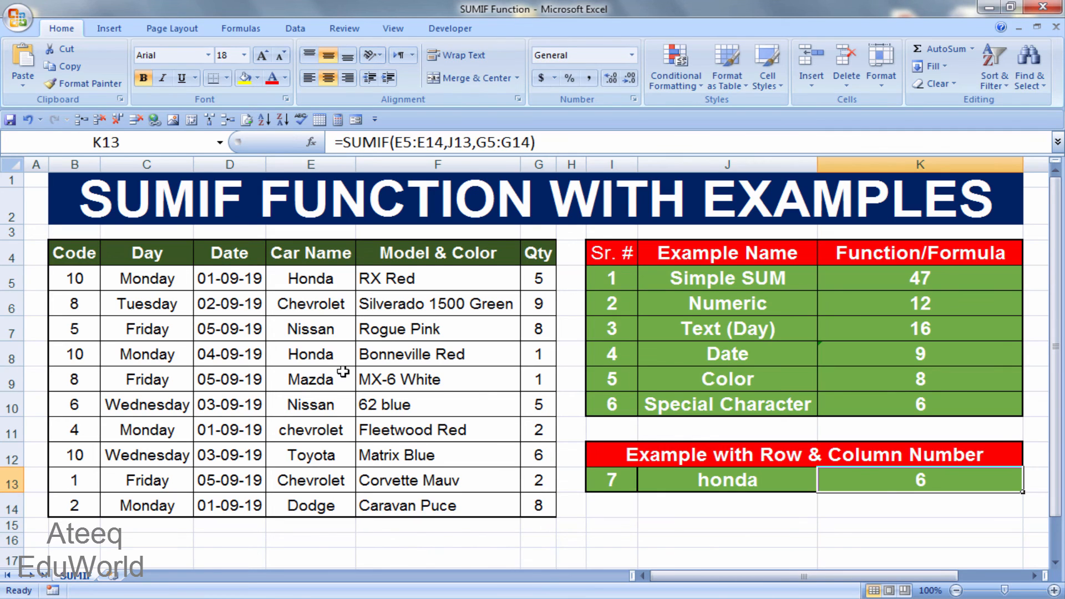
left_click(321, 285)
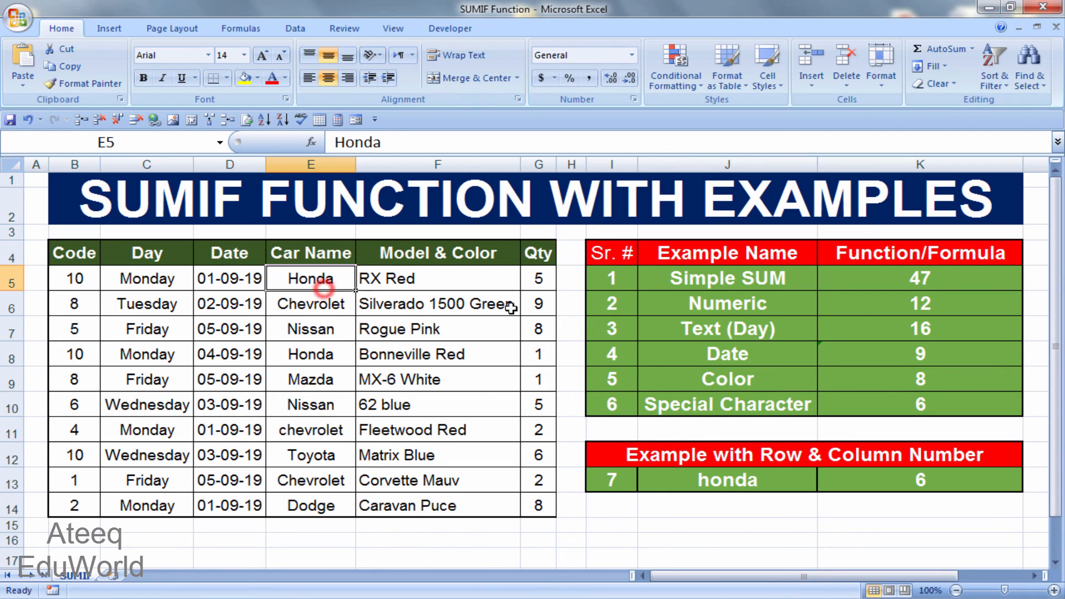
left_click(323, 353)
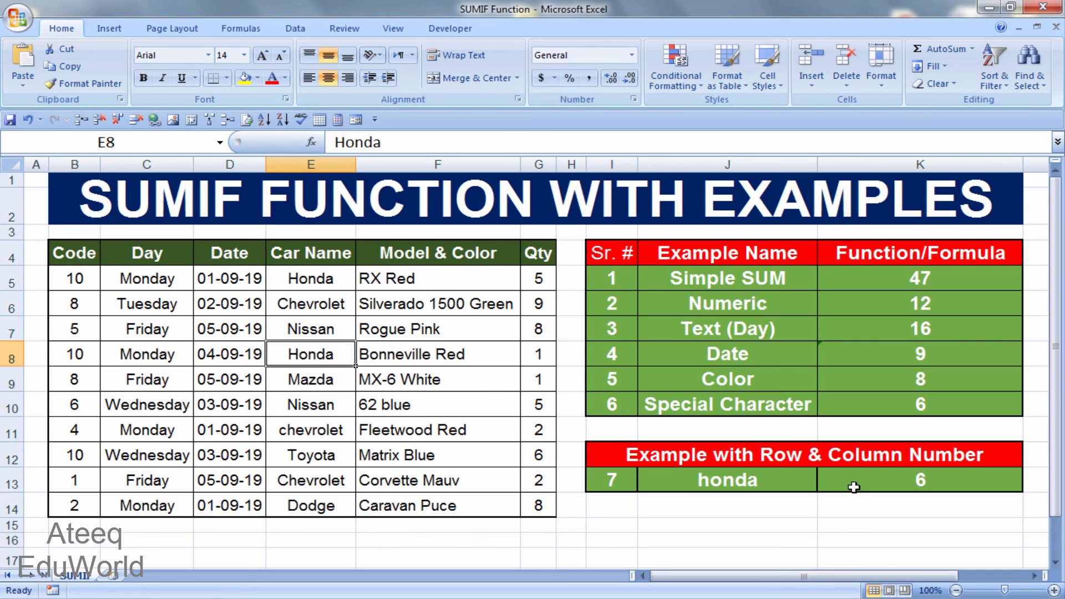
left_click(838, 524)
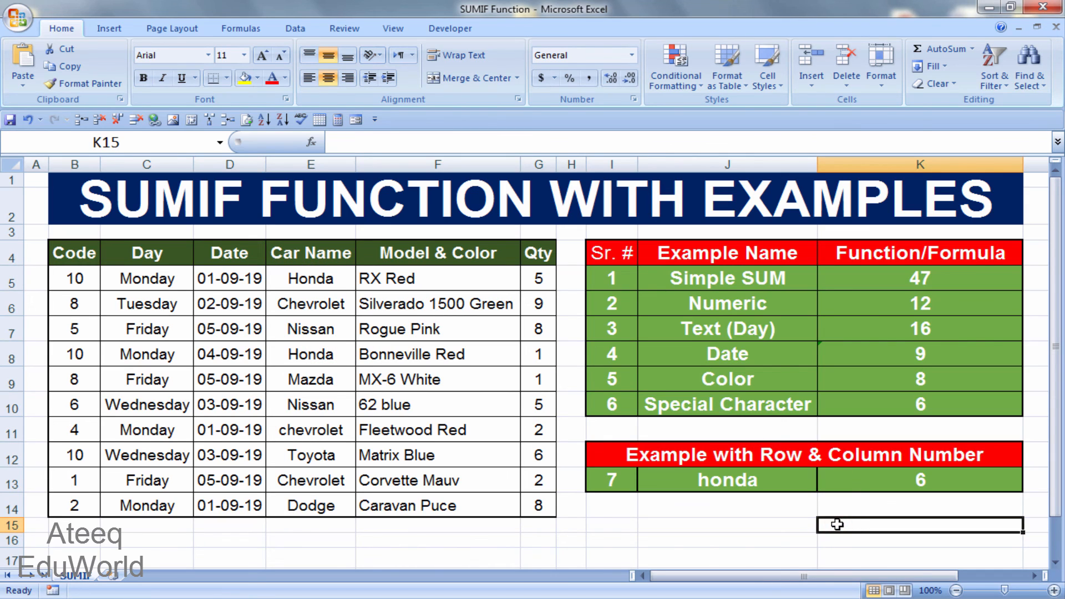